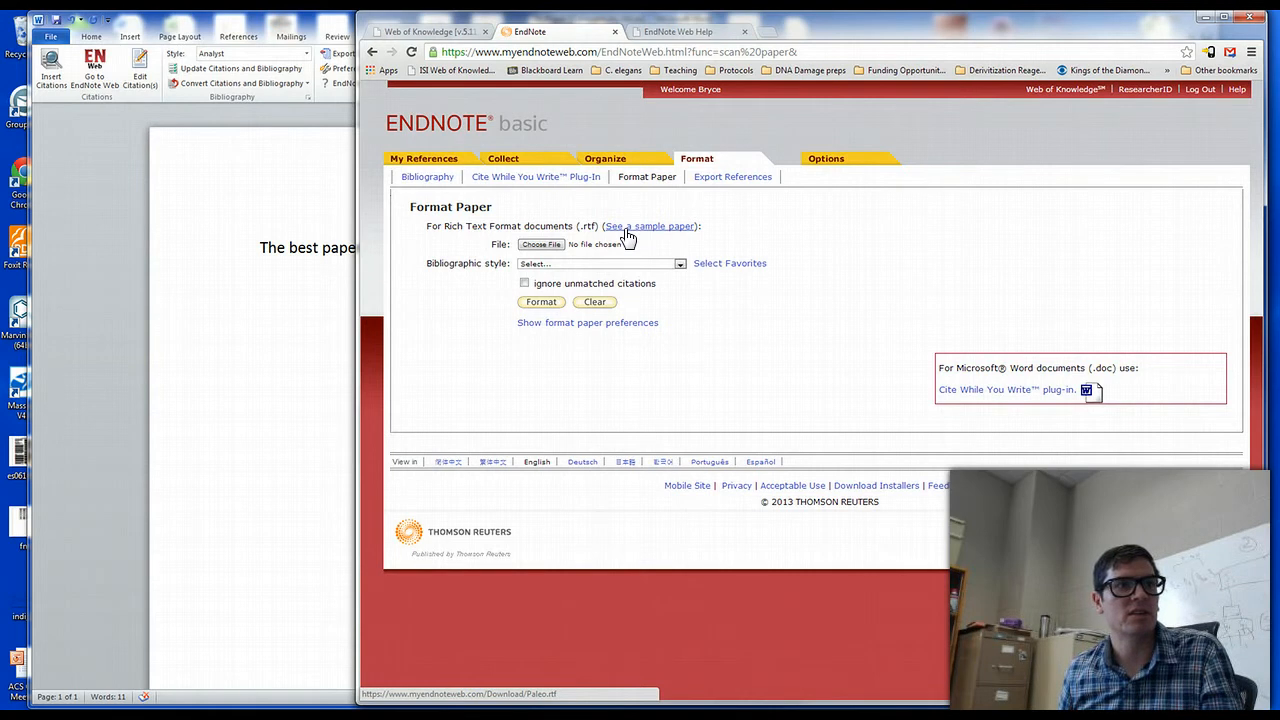
Download the sample paper Paleo.rtf, show the format paper preferences, and open the sample to examine its temporary citations before closing it
{"action": "left_click", "coordinate": [632, 226]}
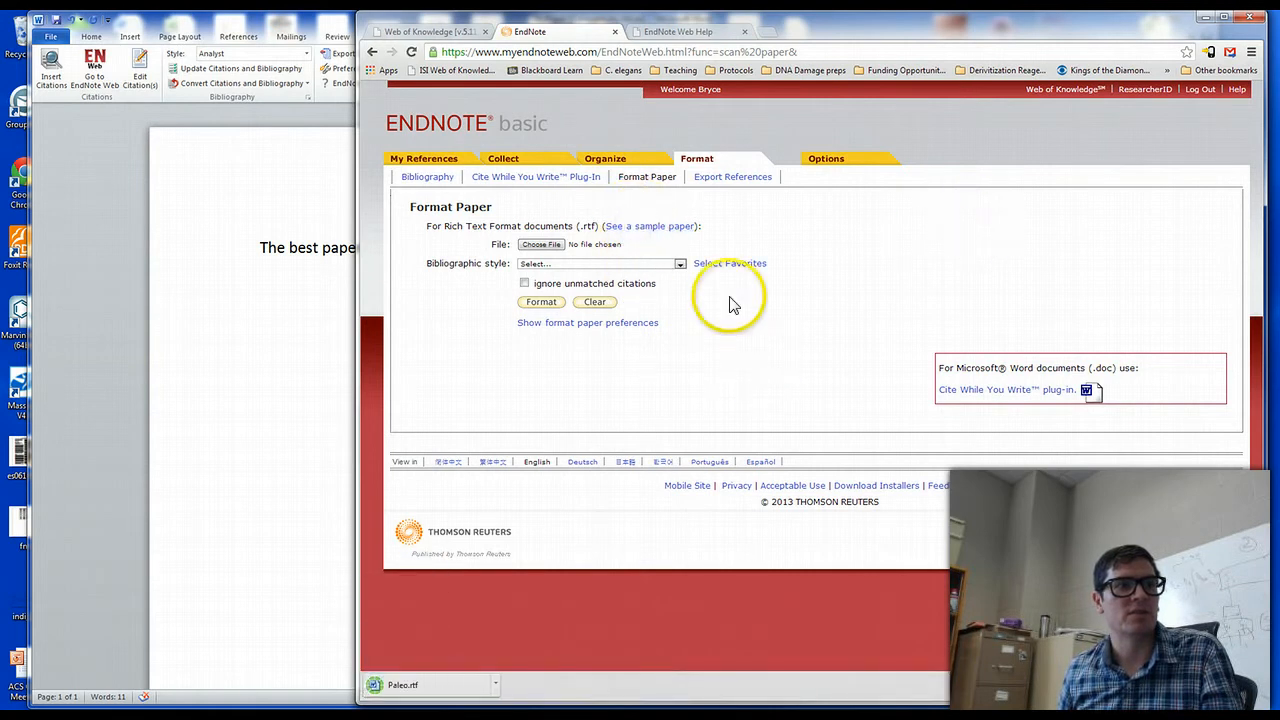
{"action": "left_click", "coordinate": [614, 322]}
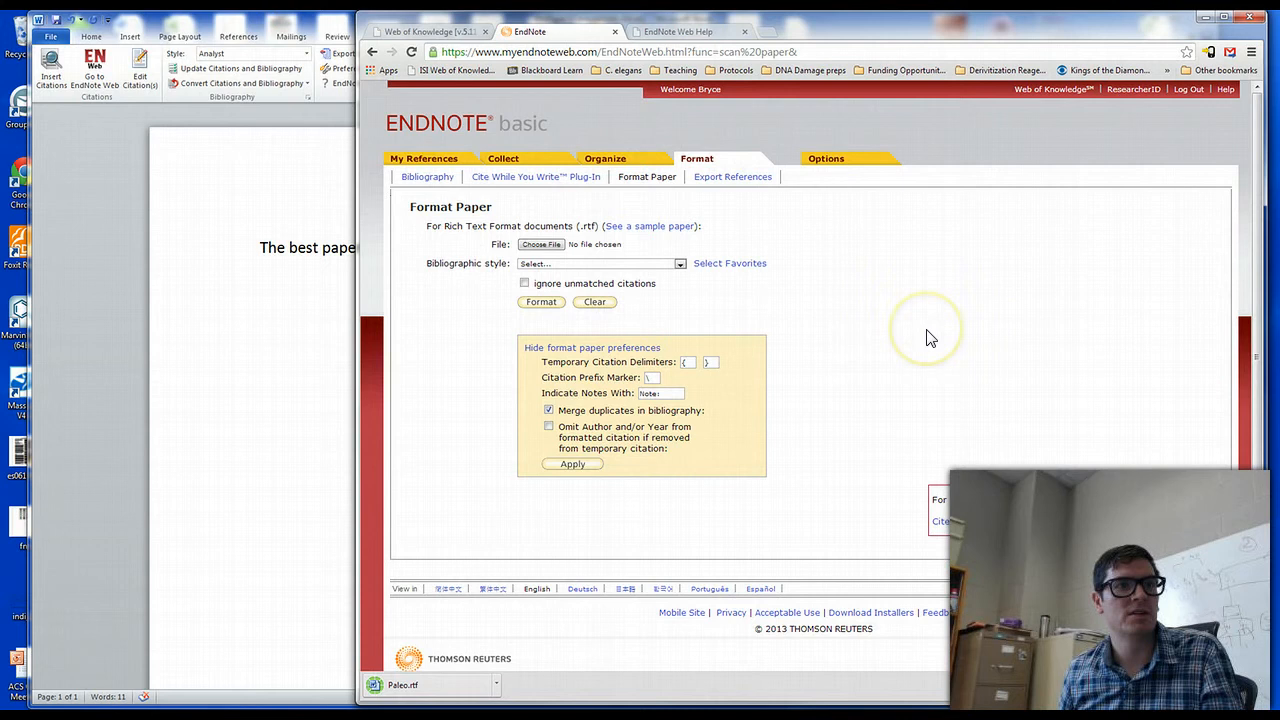
{"action": "left_click", "coordinate": [664, 228]}
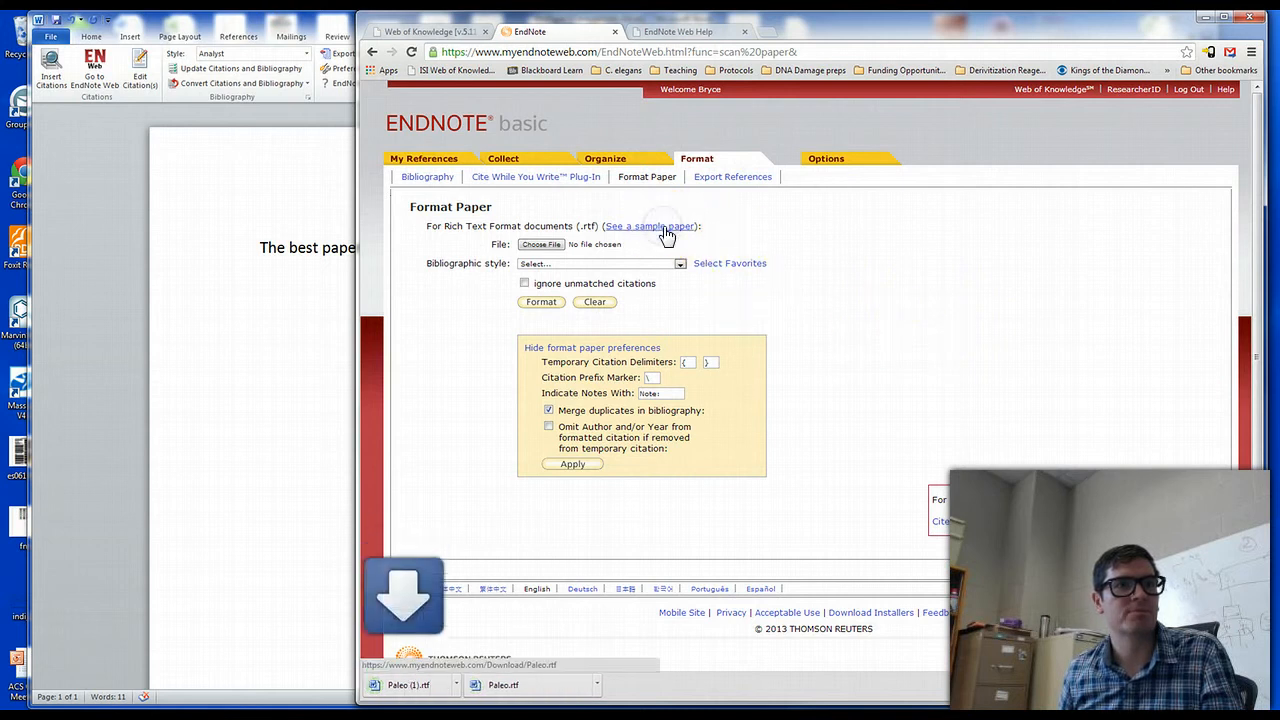
{"action": "left_click", "coordinate": [555, 690]}
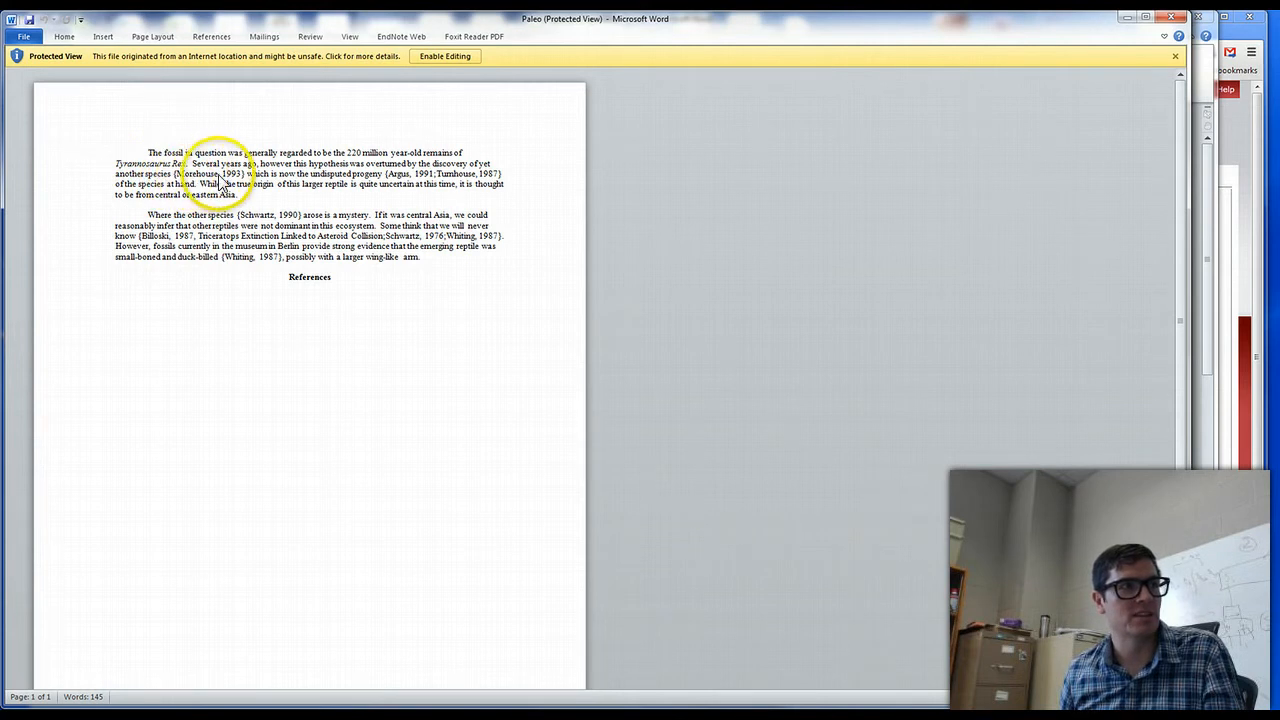
{"action": "left_click", "coordinate": [1171, 17]}
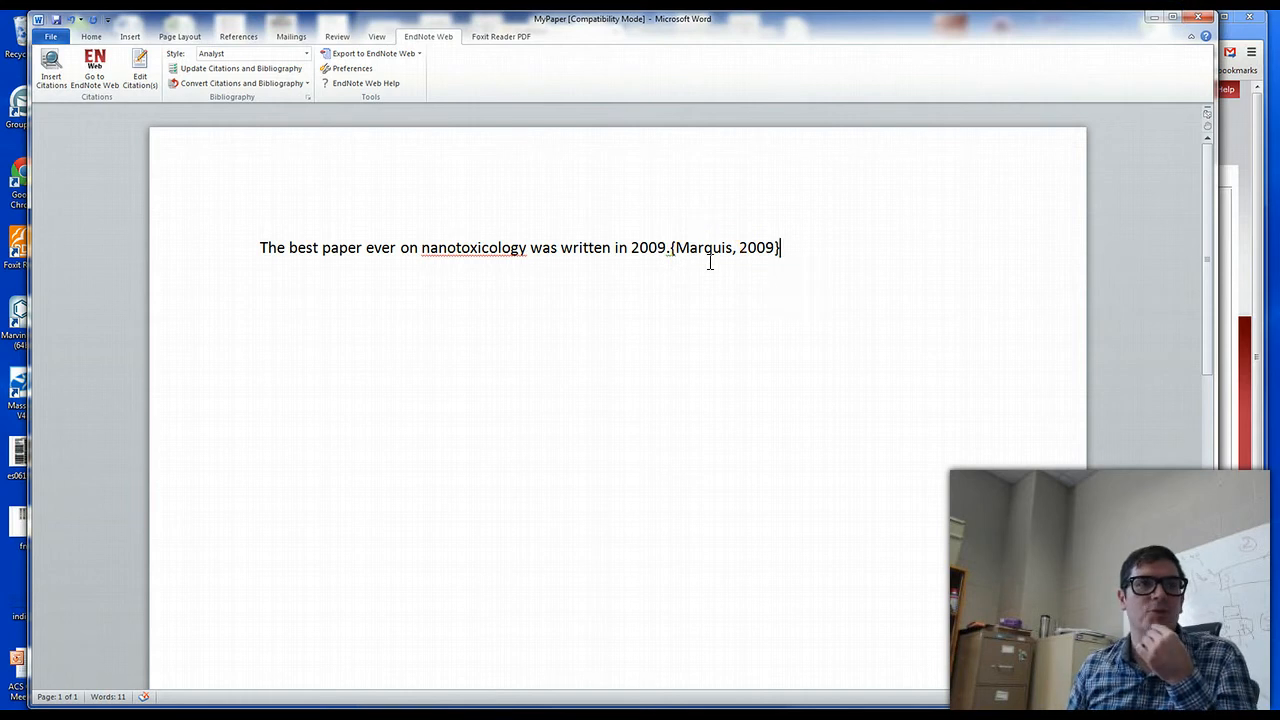
Save the Word document in the Documents library as MyPaper in Rich Text Format, over the existing file
{"action": "left_click", "coordinate": [50, 38]}
{"action": "left_click", "coordinate": [65, 76]}
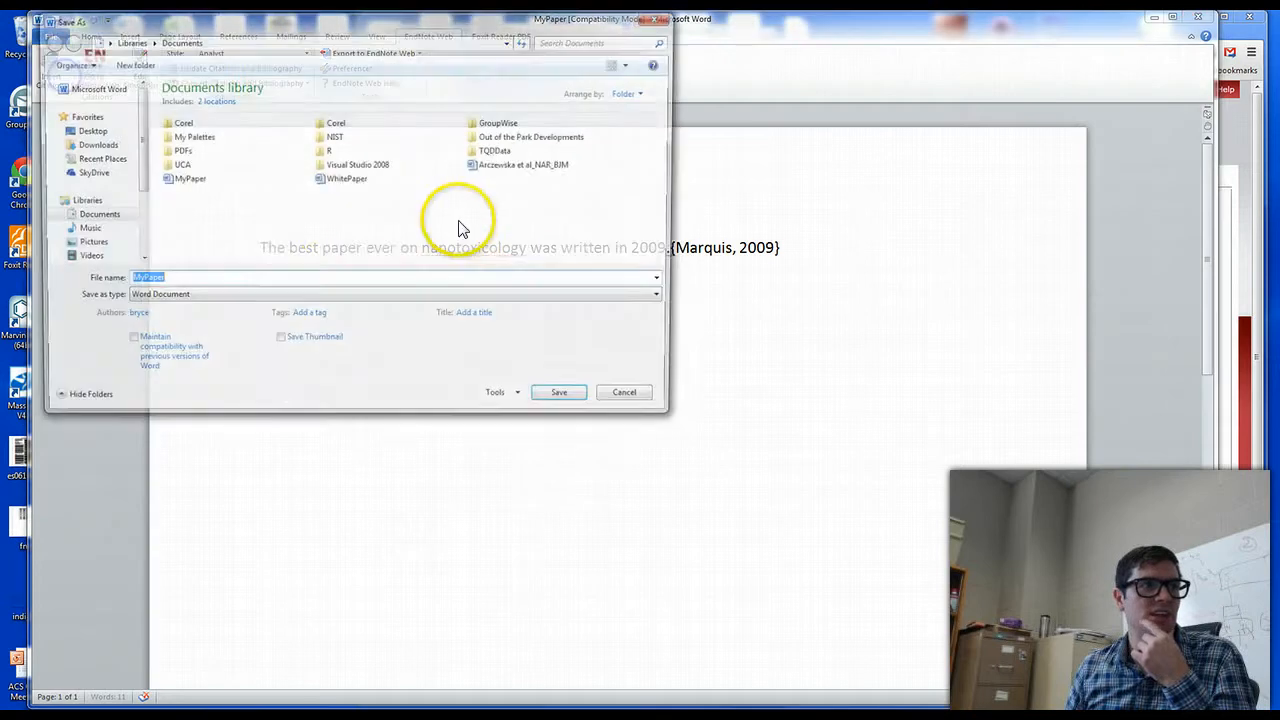
{"action": "left_click", "coordinate": [286, 298]}
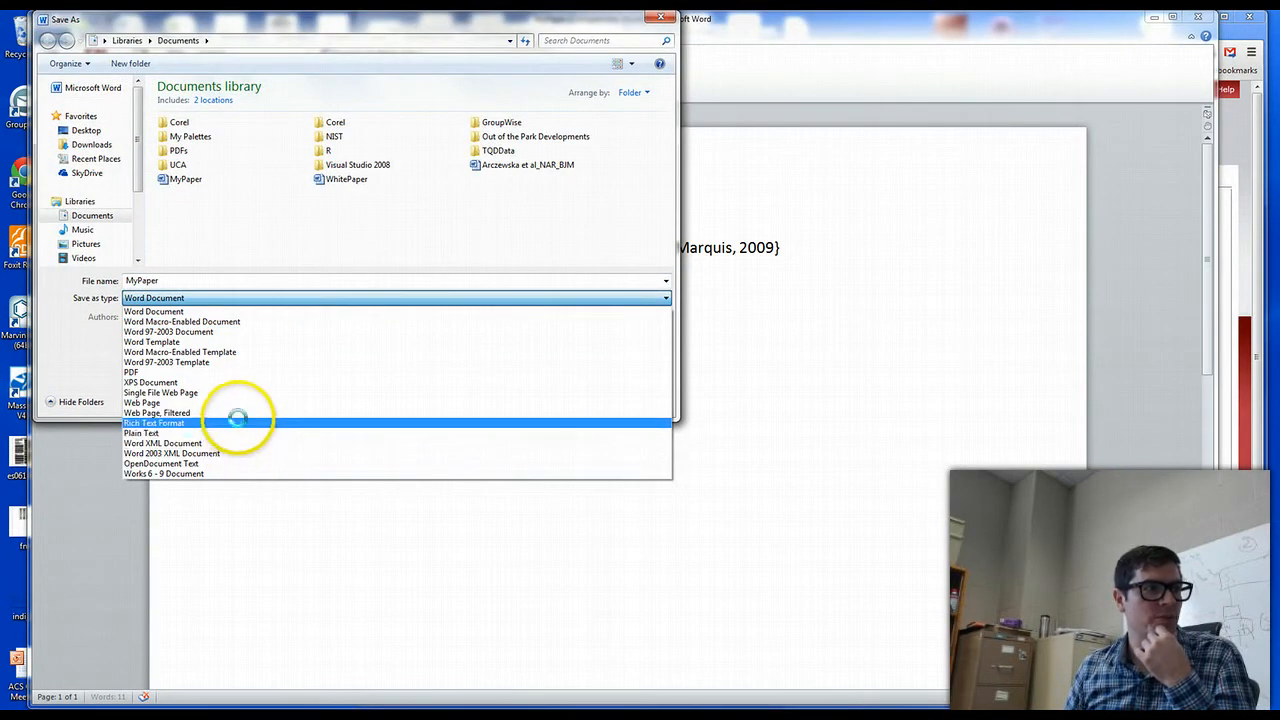
{"action": "left_click", "coordinate": [243, 423]}
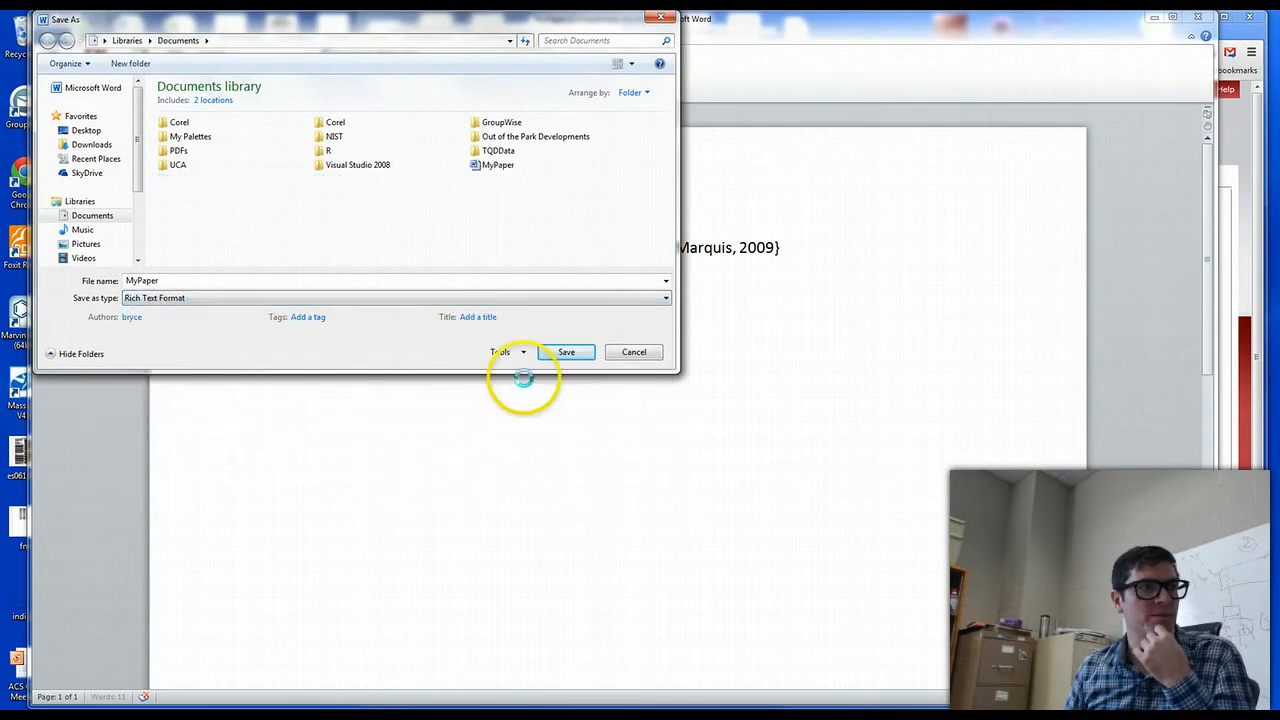
{"action": "left_click", "coordinate": [497, 166]}
{"action": "left_click", "coordinate": [565, 353]}
{"action": "left_click", "coordinate": [606, 392]}
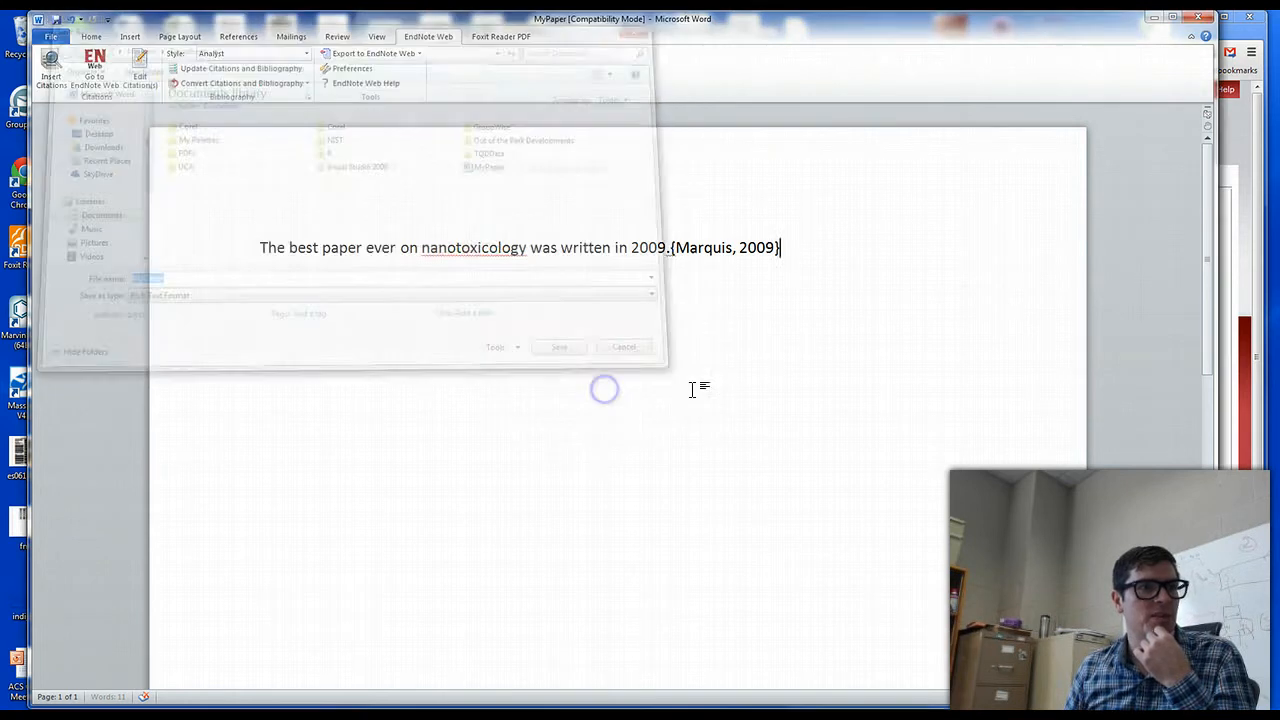
Switch to EndNote in the browser and examine the file chooser and bibliographic style list on the Format Paper page
{"action": "left_click", "coordinate": [1243, 329]}
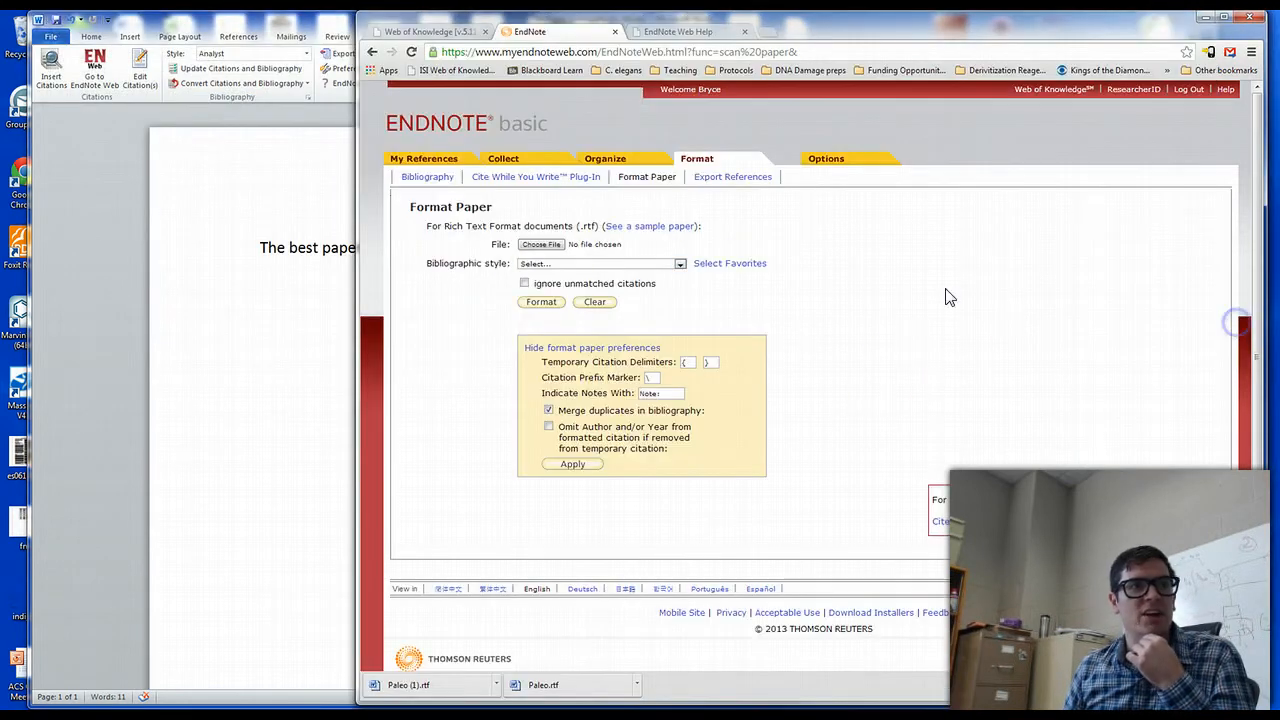
{"action": "left_click", "coordinate": [545, 245]}
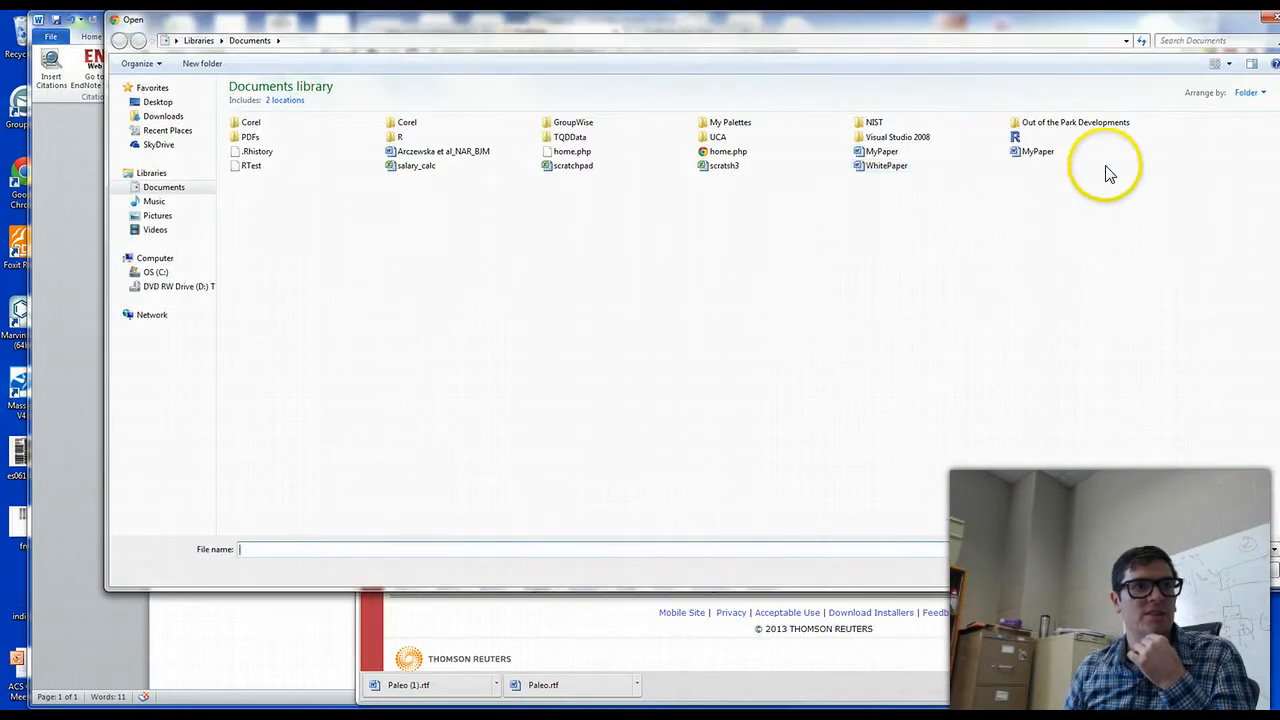
{"action": "left_click", "coordinate": [1245, 573]}
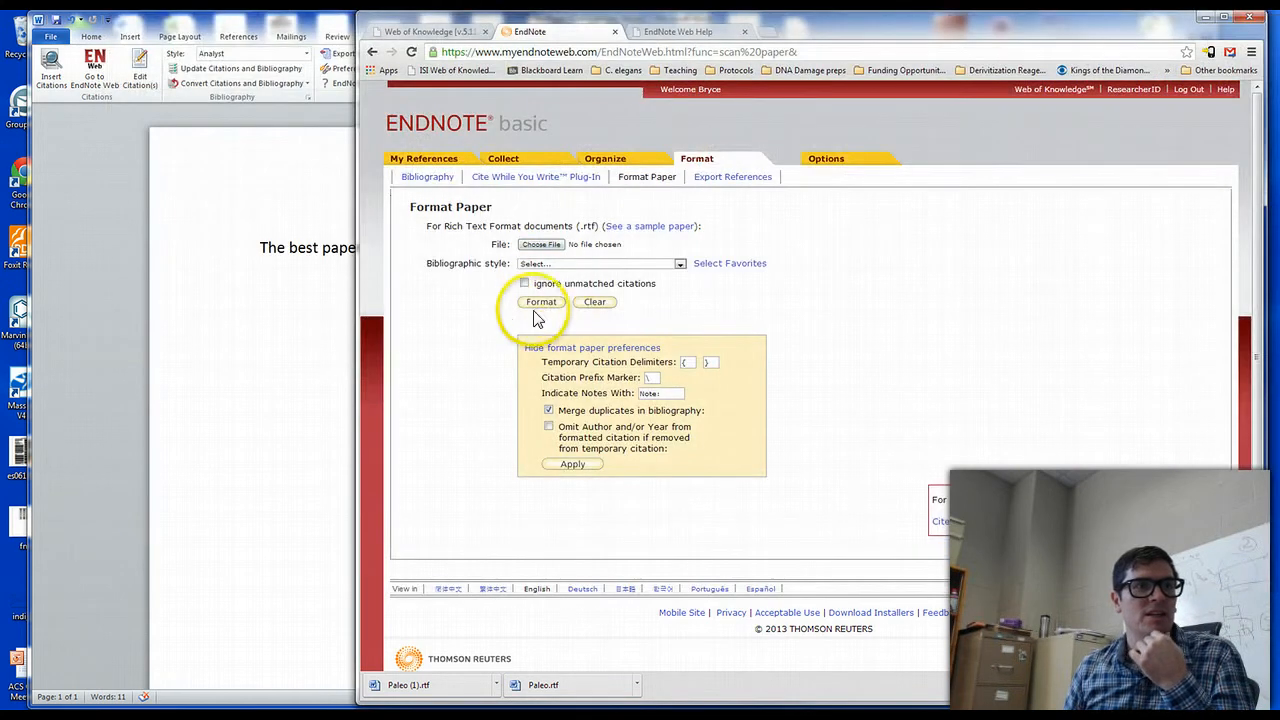
{"action": "left_click", "coordinate": [606, 263]}
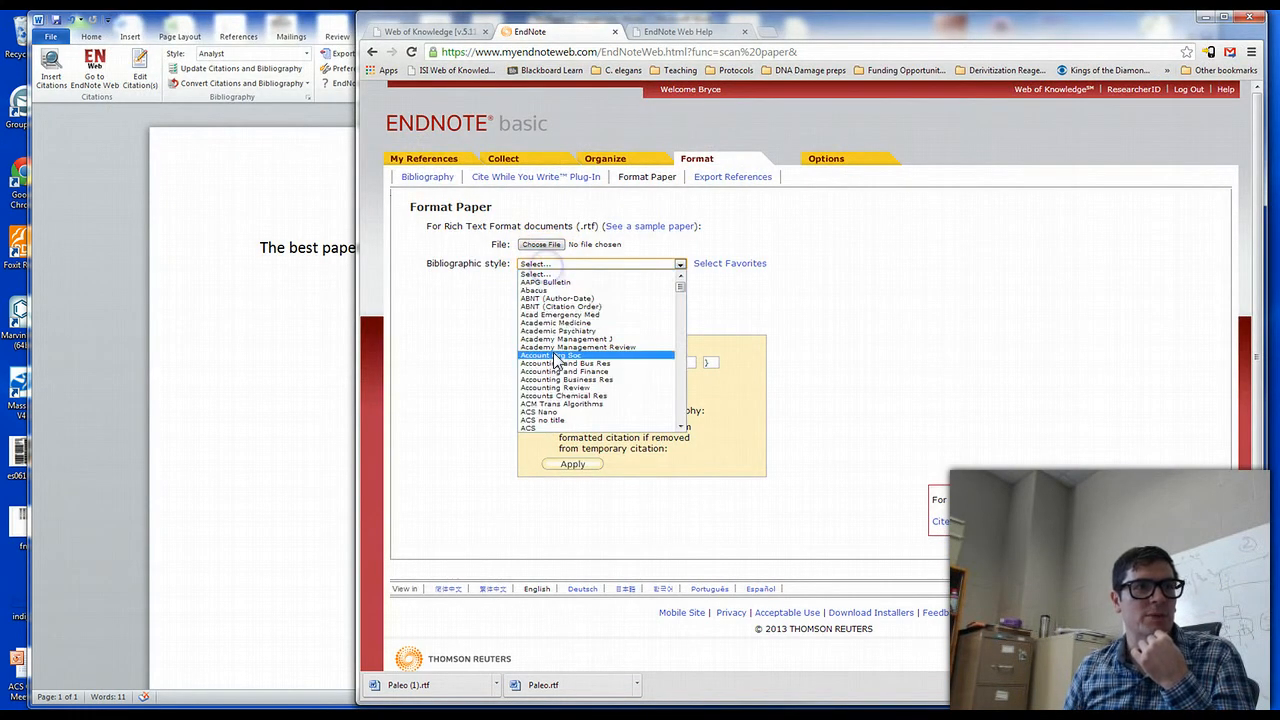
{"action": "left_click", "coordinate": [1013, 322]}
{"action": "left_click", "coordinate": [535, 305]}
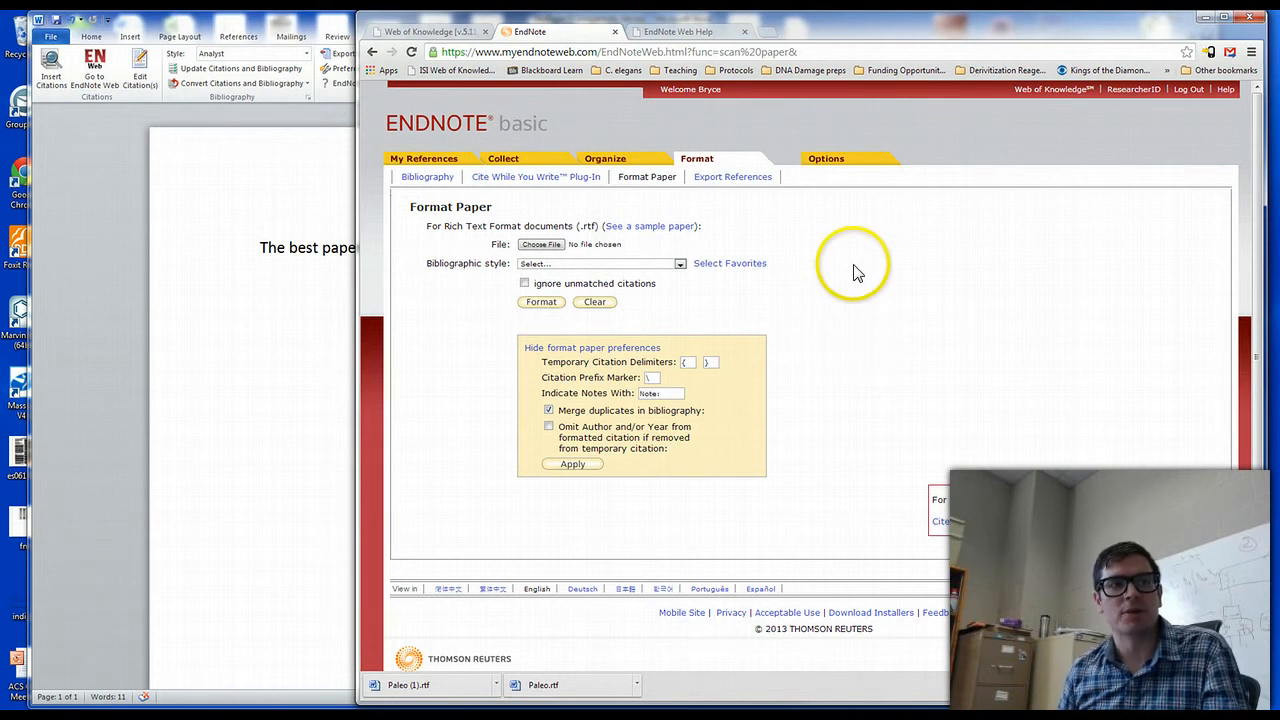
Switch back to the MyPaper document in Word and set the EndNote Web bibliographic style to ACS Nano
{"action": "left_click", "coordinate": [221, 266]}
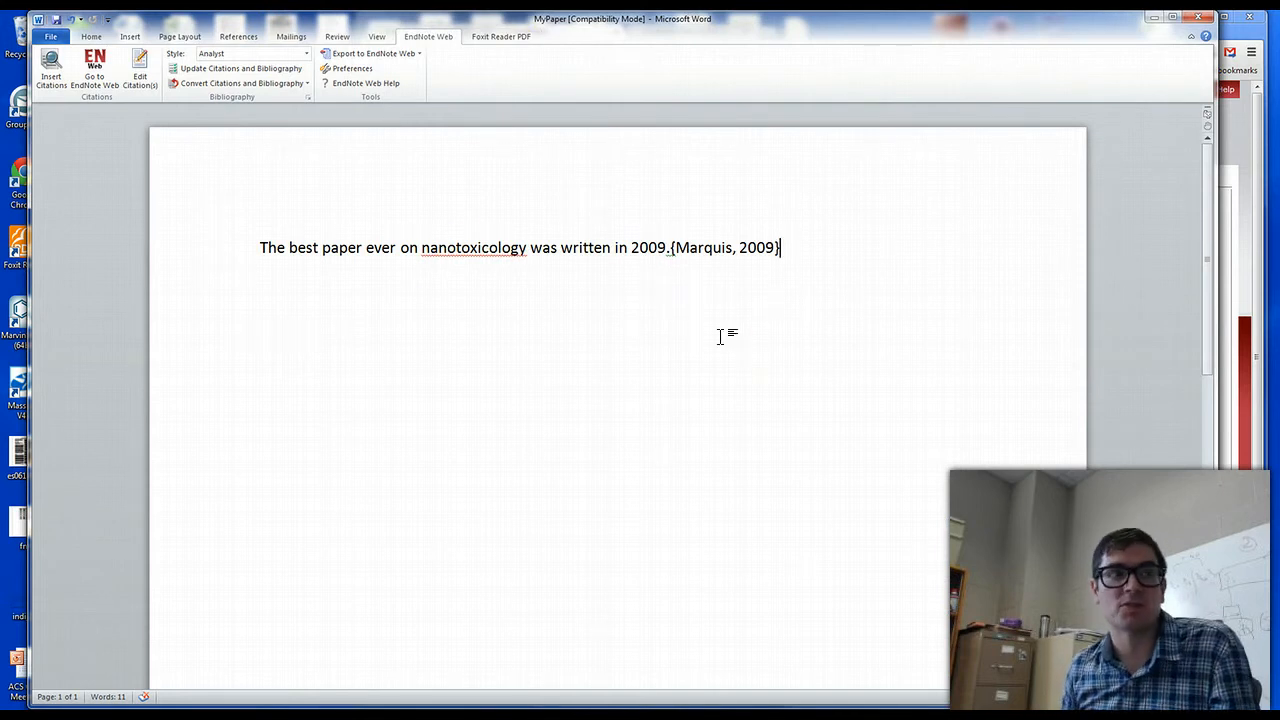
{"action": "left_click", "coordinate": [848, 257]}
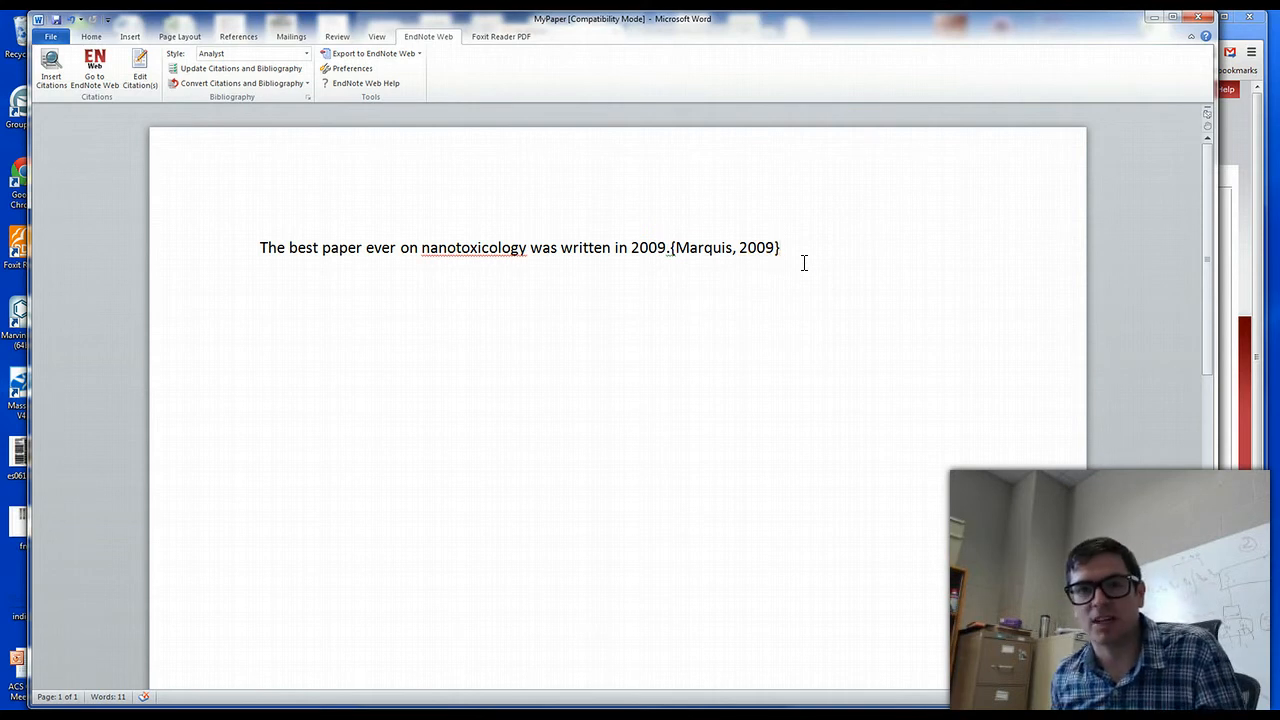
{"action": "left_click", "coordinate": [306, 53]}
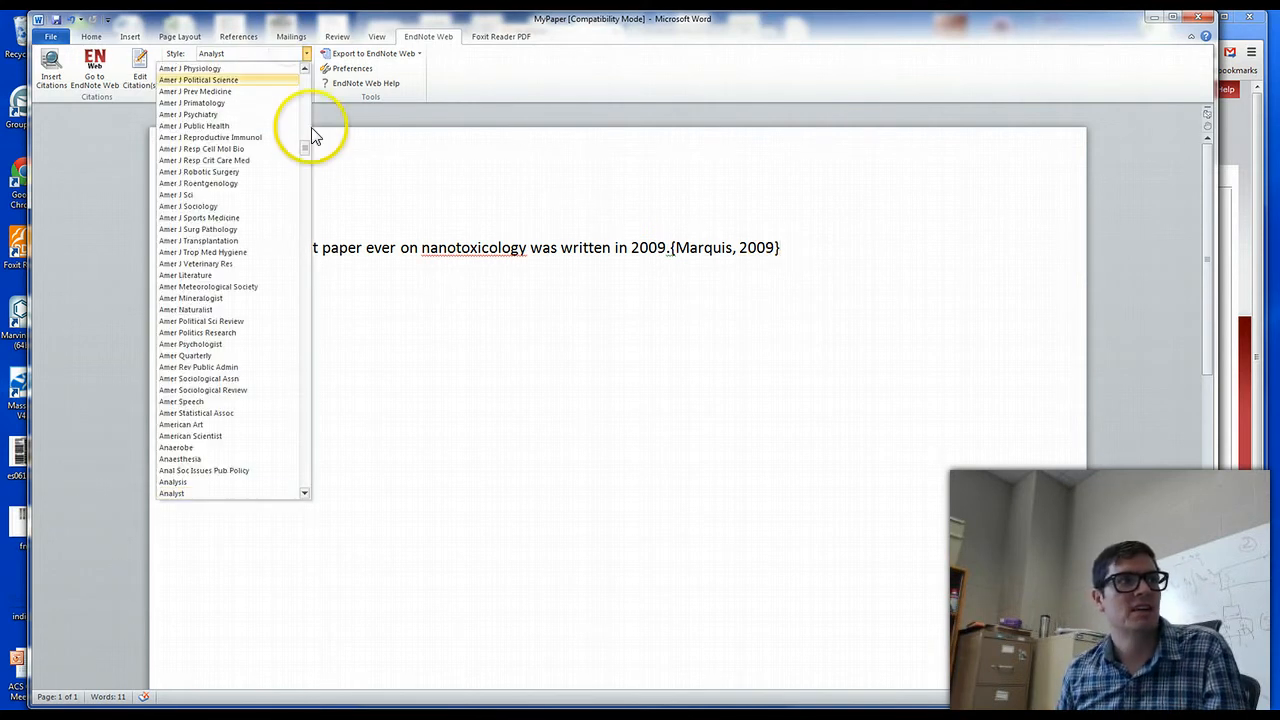
{"action": "left_click_drag", "start_coordinate": [306, 150], "coordinate": [308, 83]}
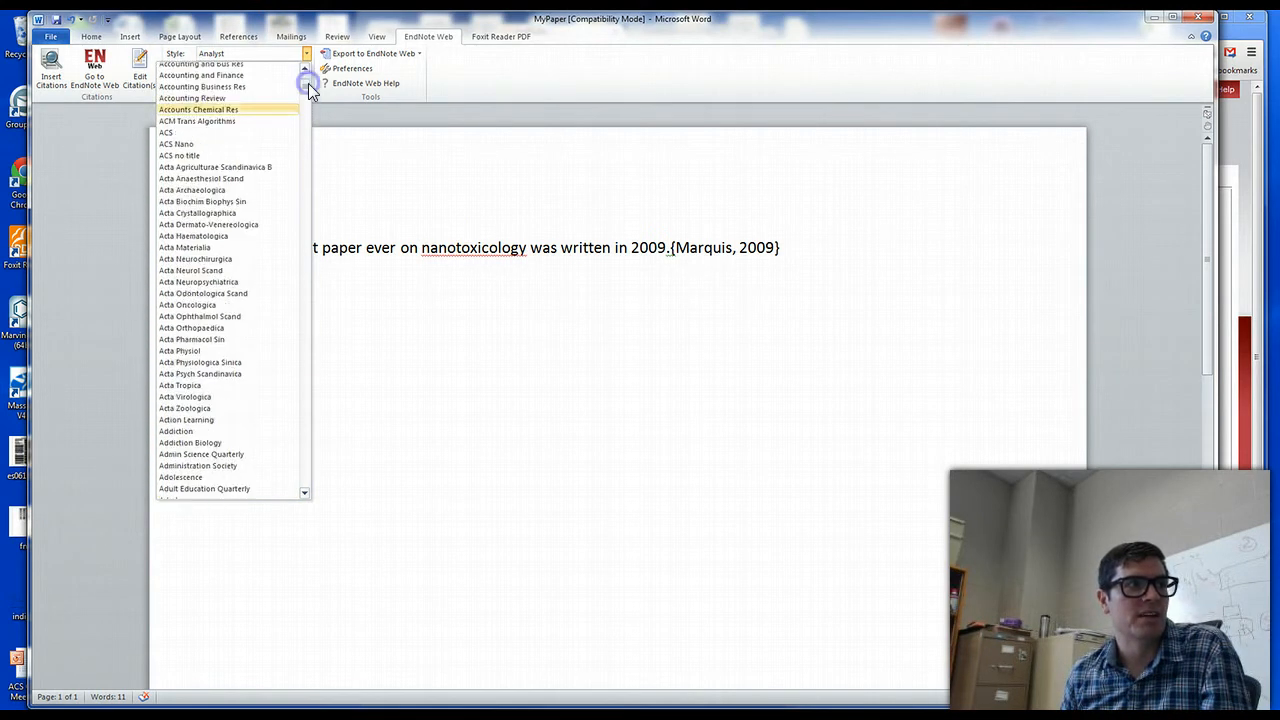
{"action": "left_click", "coordinate": [231, 147]}
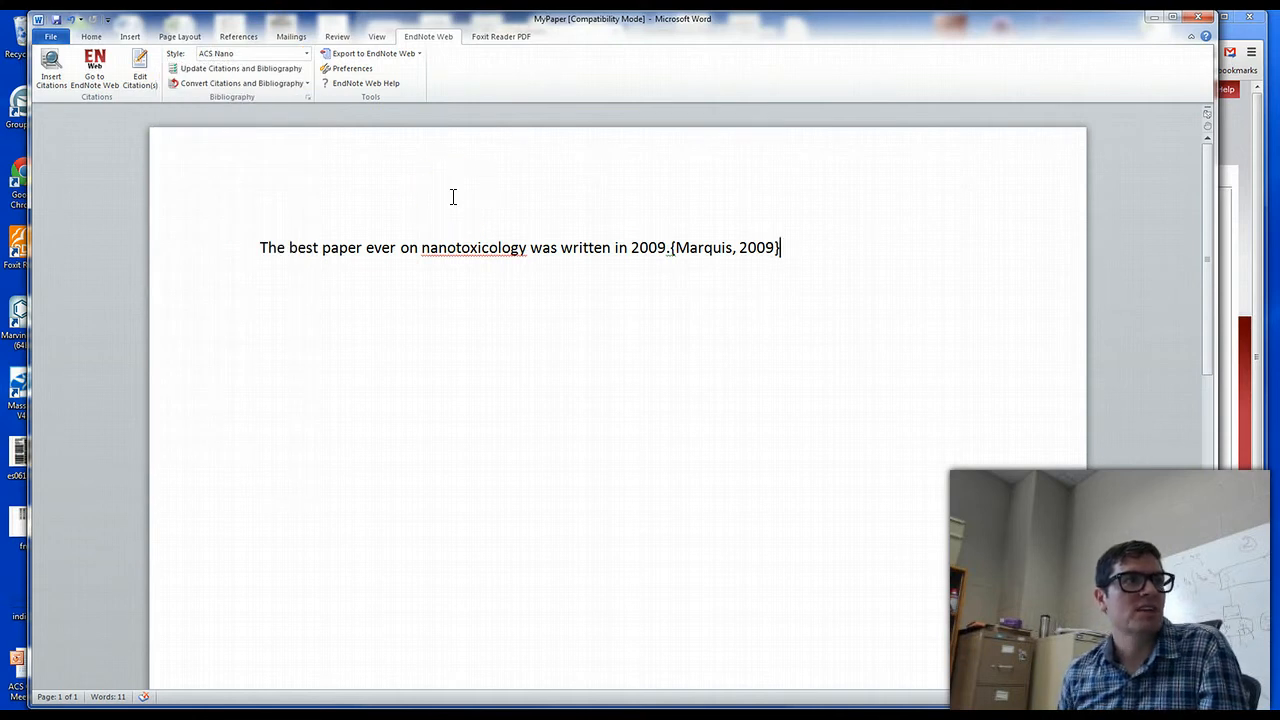
Update the citations and bibliography, matching the temporary 2009 citation to the reference "Analytical methods to assess nanoparticle toxicity"
{"action": "left_click", "coordinate": [243, 72]}
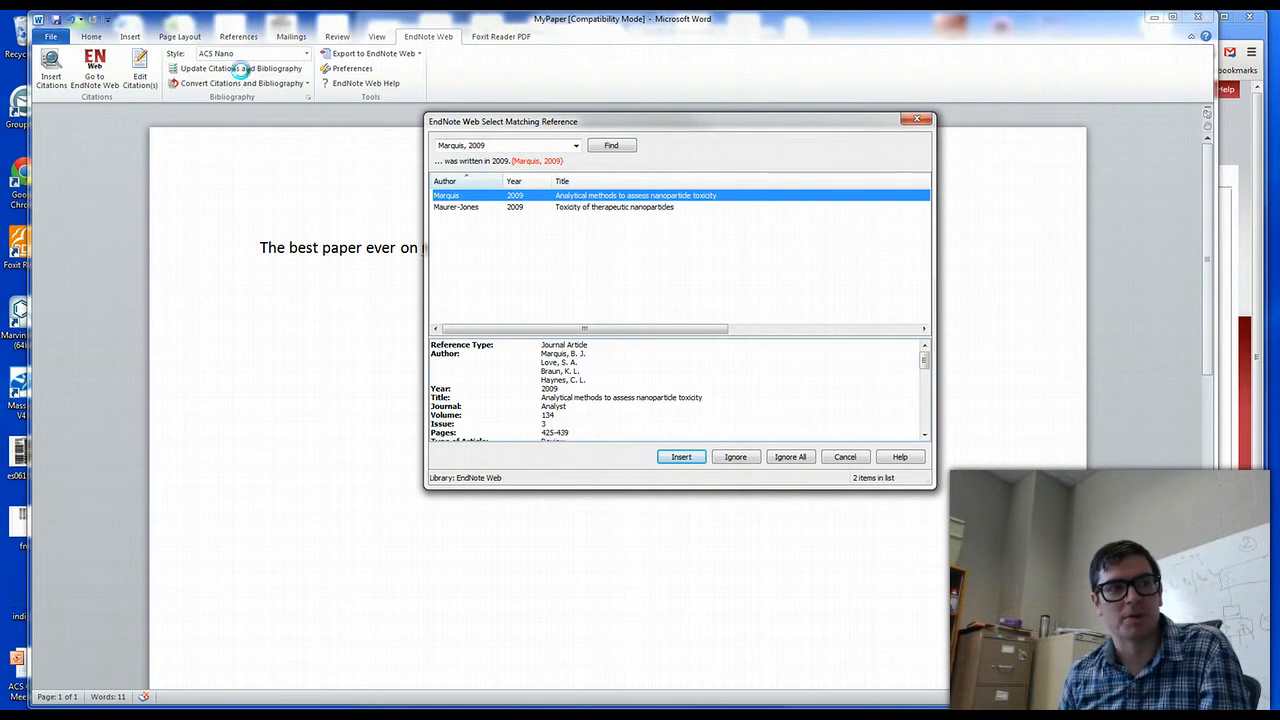
{"action": "left_click", "coordinate": [463, 210]}
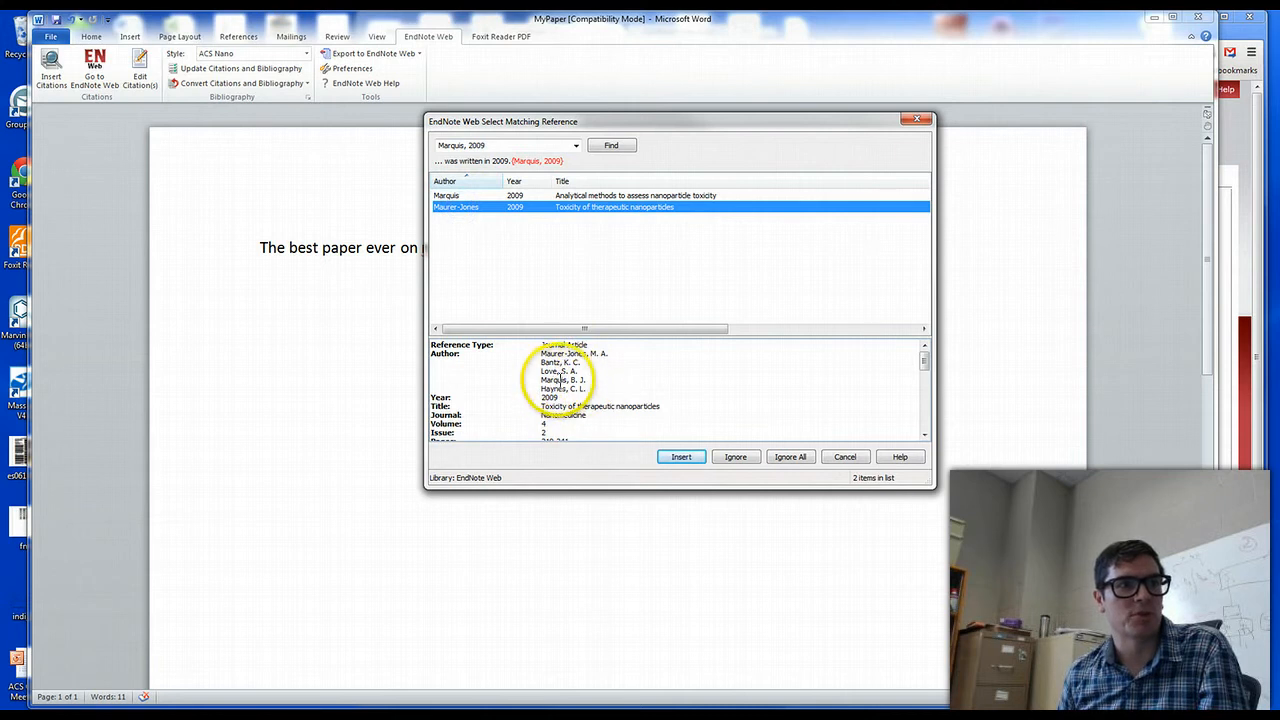
{"action": "left_click", "coordinate": [462, 196]}
{"action": "double_click", "coordinate": [458, 196]}
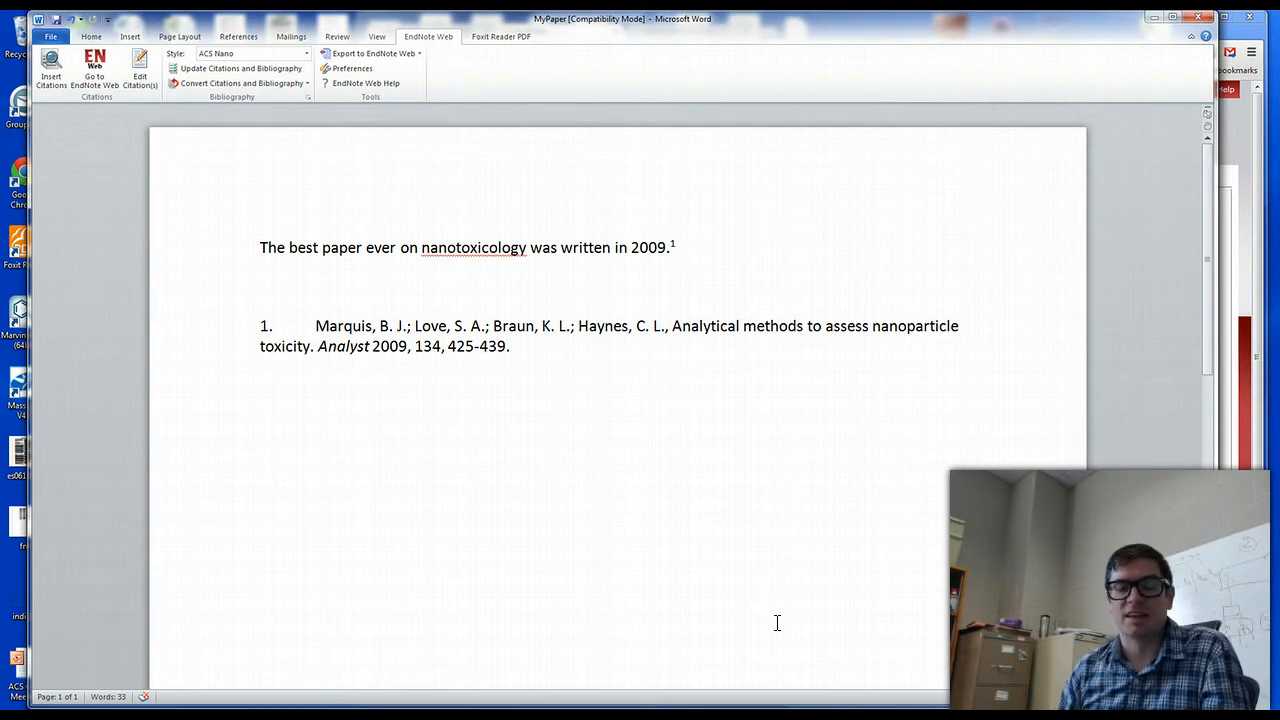
Insert the word "second" before "best paper" in the nanotoxicology sentence
{"action": "left_click", "coordinate": [663, 248]}
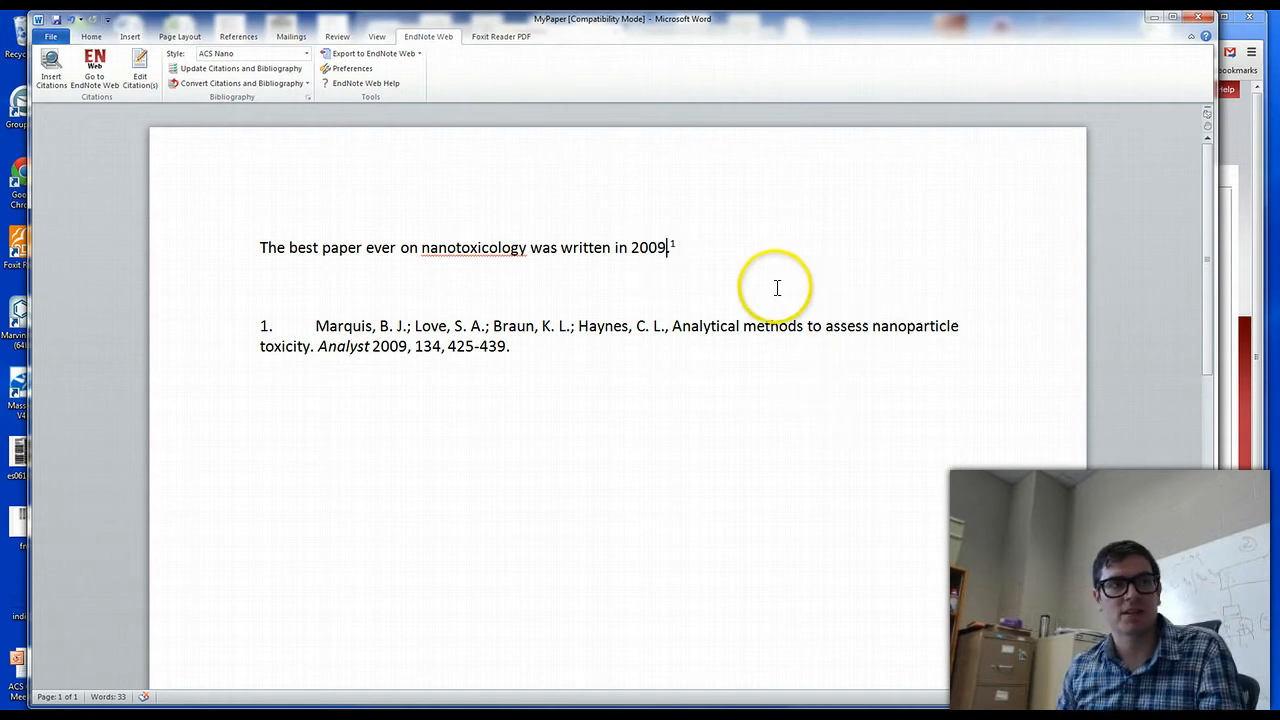
{"action": "left_click", "coordinate": [523, 249]}
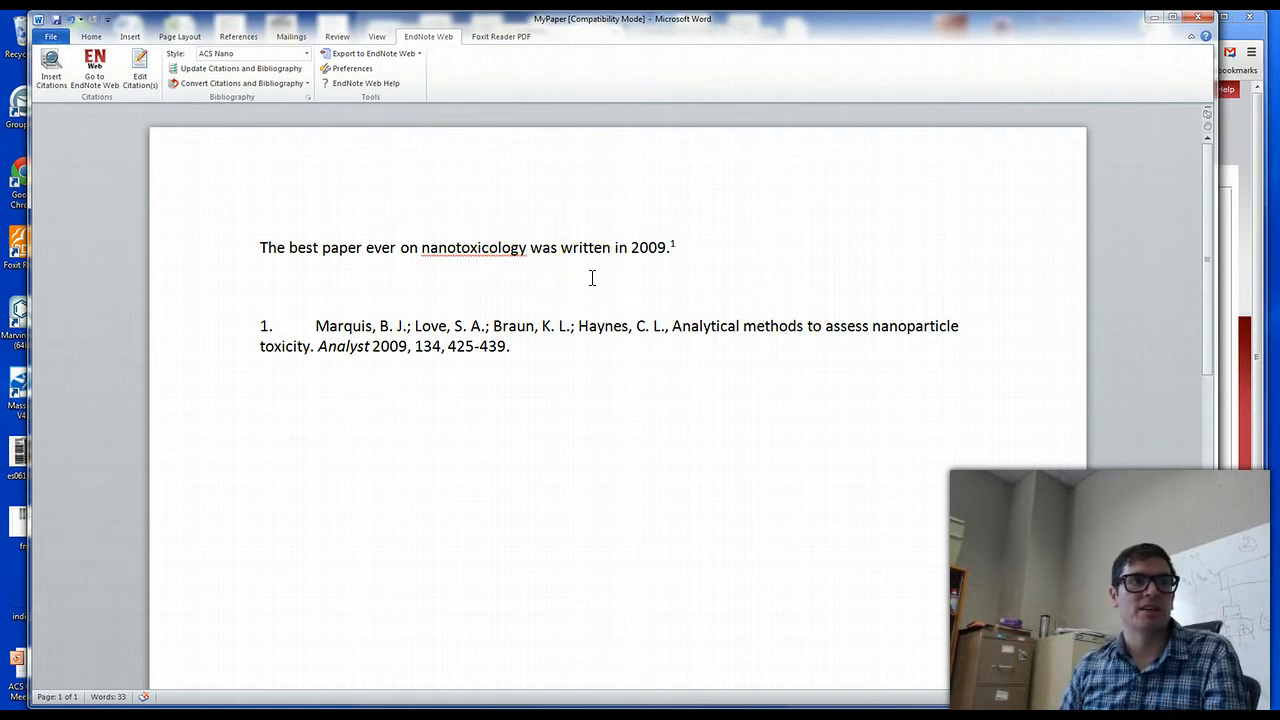
{"action": "left_click", "coordinate": [291, 248]}
{"action": "type", "text": "sec"}
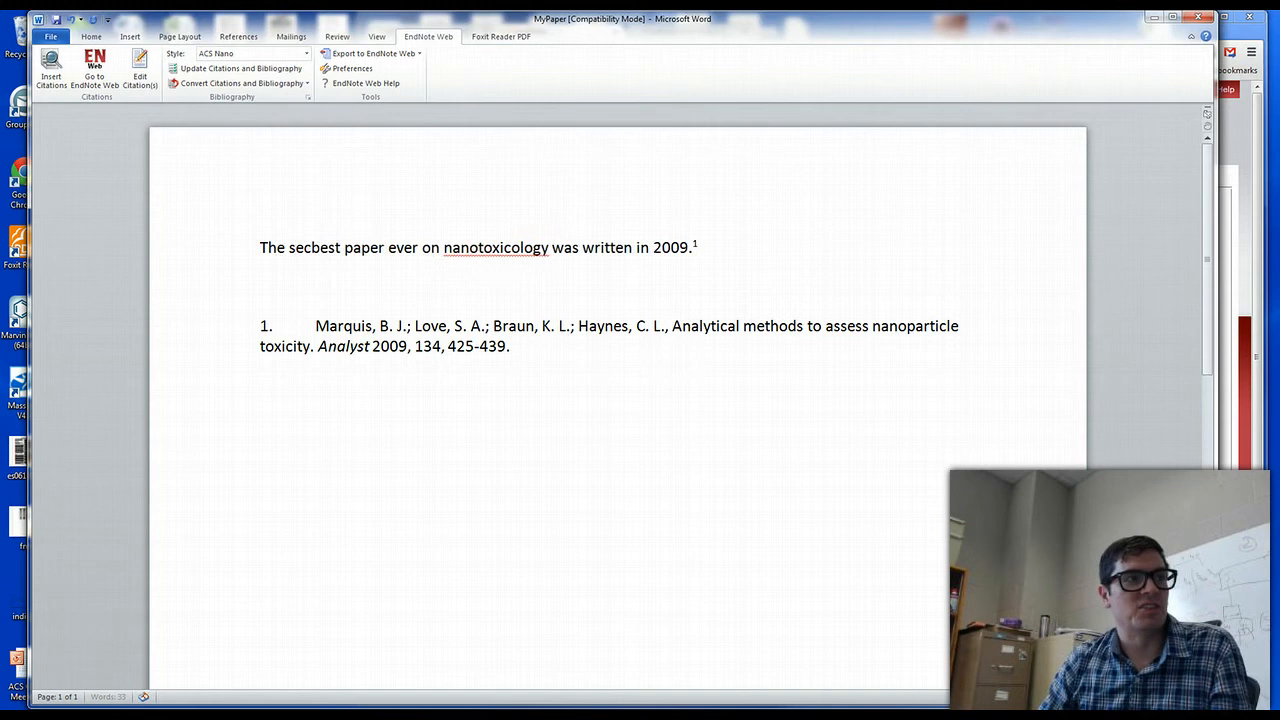
{"action": "type", "text": "ond"}
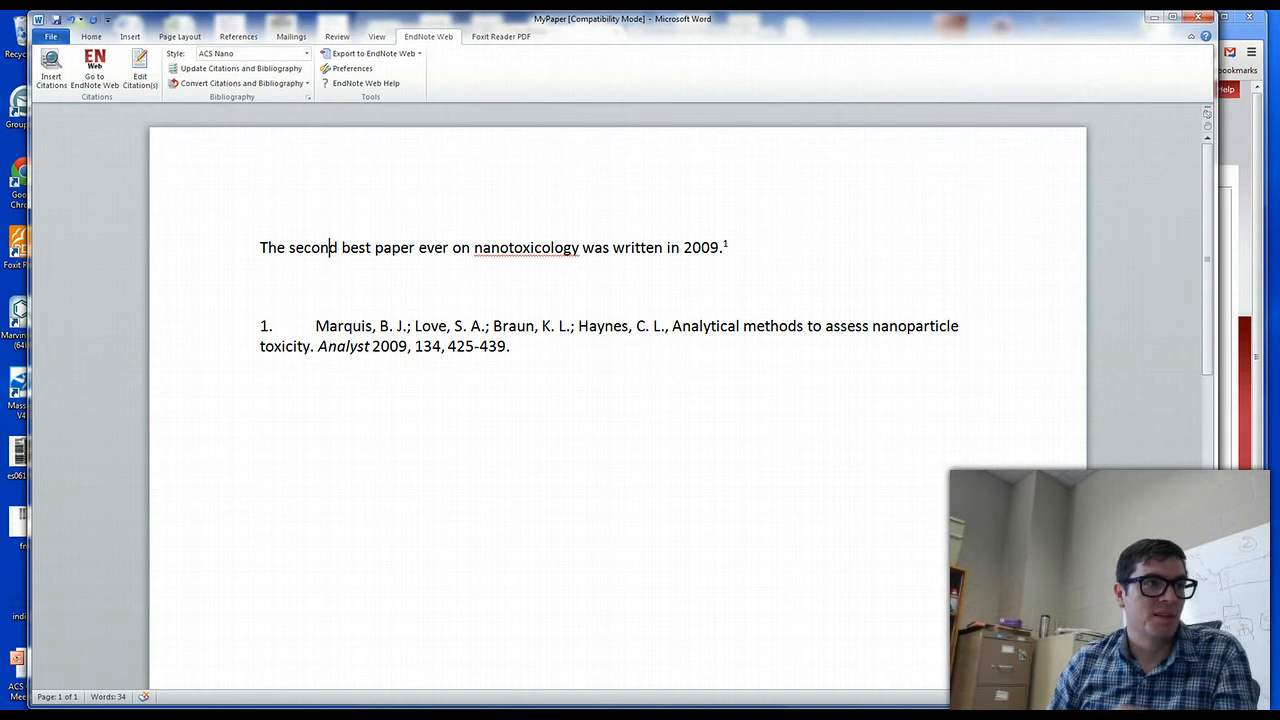
Begin a new opening clause with "The best paper" ahead of "second best paper" in the sentence
{"action": "key", "text": "BackSpace"}
{"action": "key", "text": "BackSpace"}
{"action": "type", "text": "he best "}
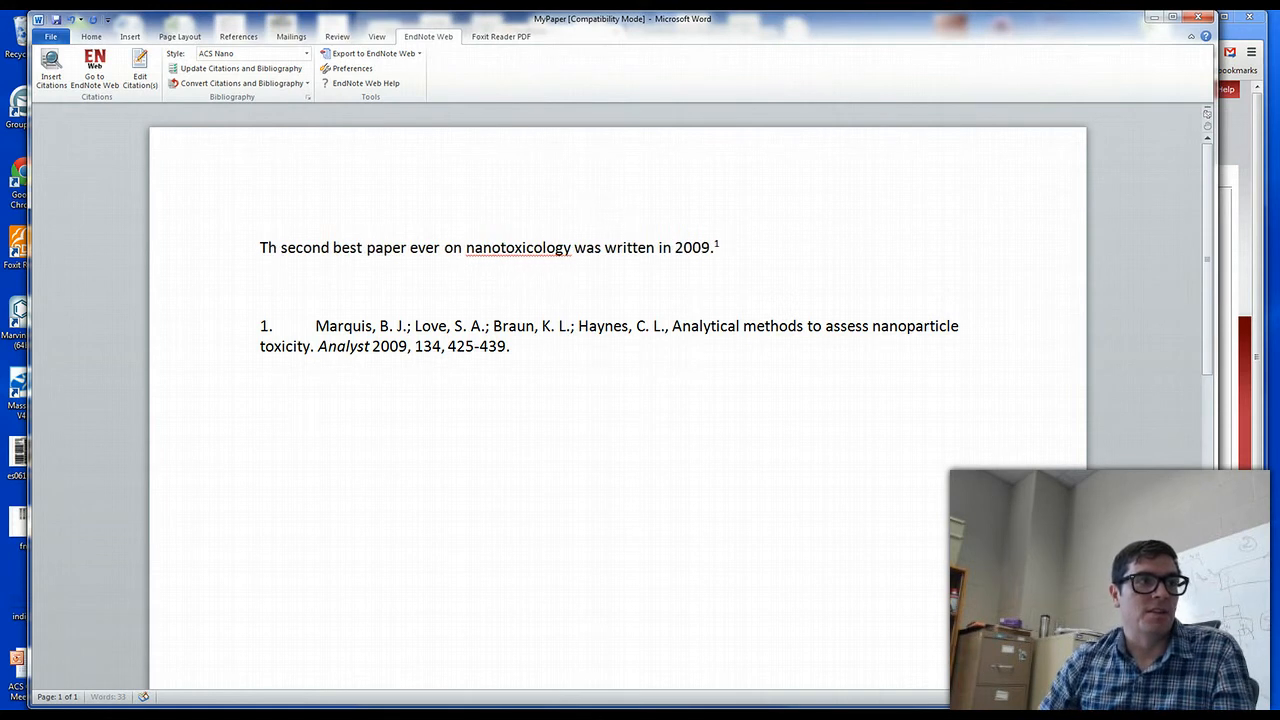
{"action": "type", "text": "paper was writ"}
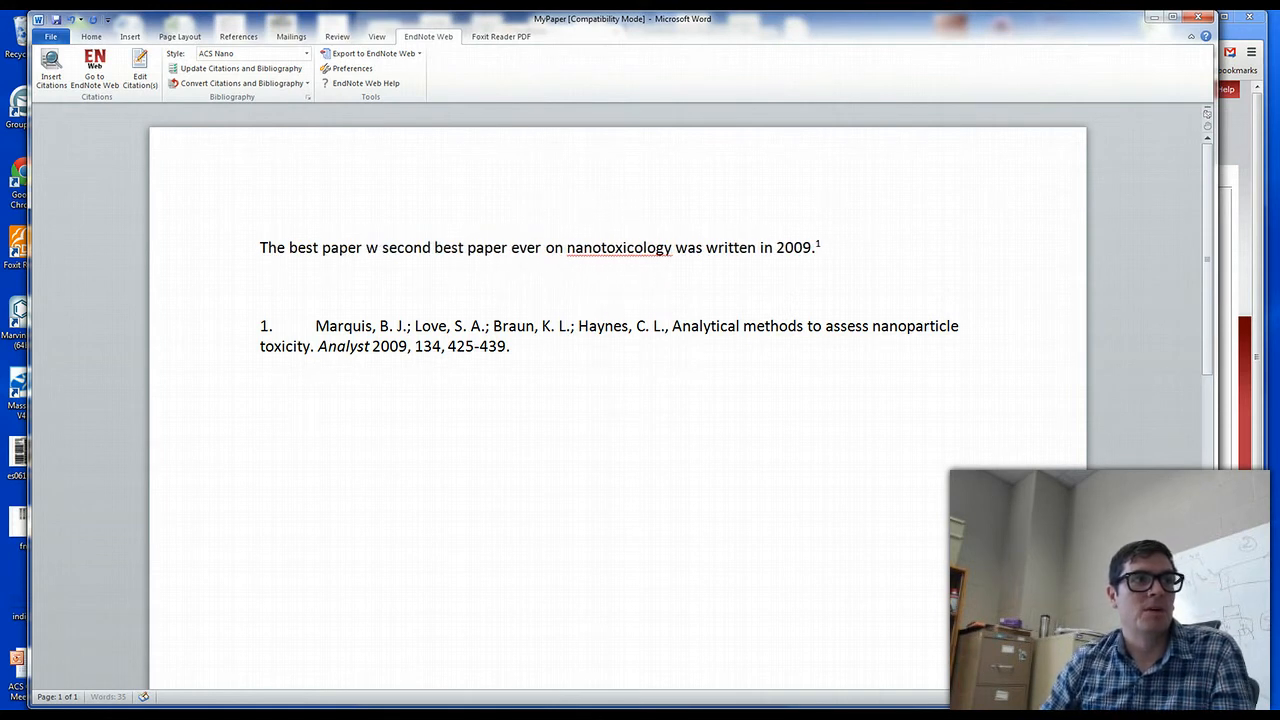
{"action": "type", "text": "ten al"}
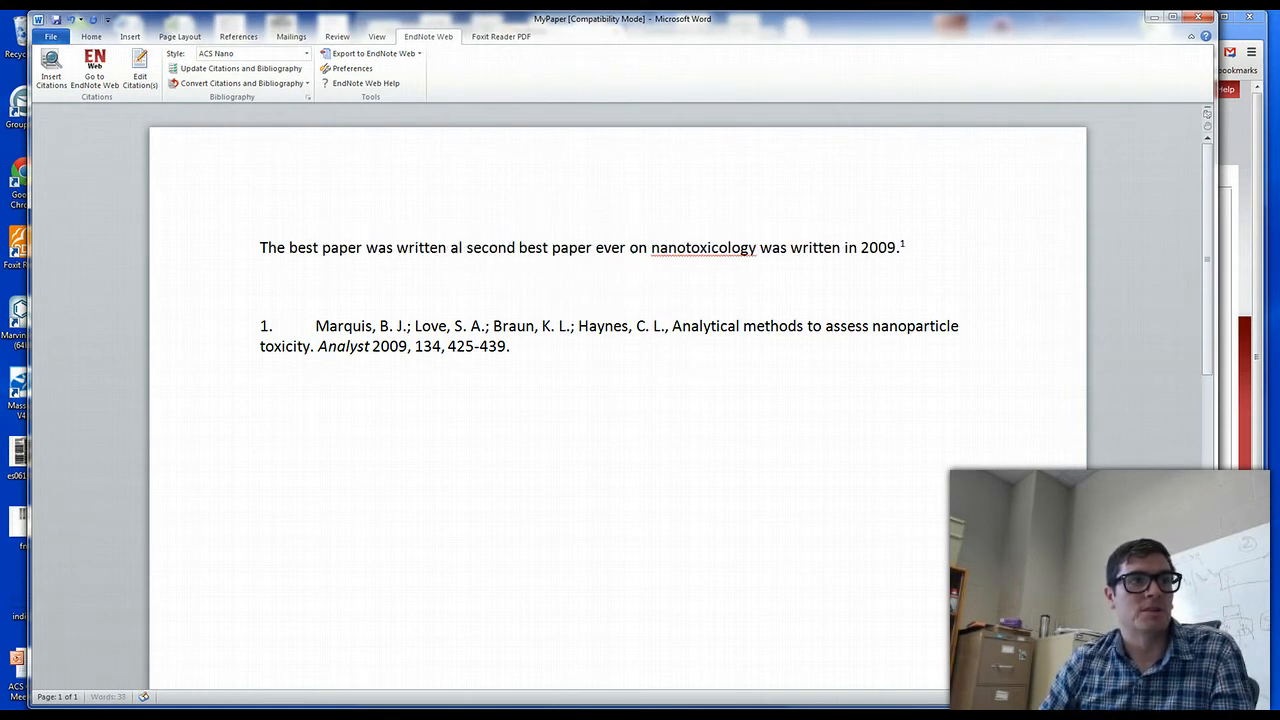
{"action": "key", "text": "BackSpace"}
{"action": "key", "text": "BackSpace"}
{"action": "key", "text": "BackSpace"}
{"action": "key", "text": "BackSpace"}
{"action": "key", "text": "BackSpace"}
{"action": "key", "text": "BackSpace"}
{"action": "key", "text": "BackSpace"}
{"action": "key", "text": "BackSpace"}
{"action": "key", "text": "BackSpace"}
{"action": "key", "text": "BackSpace"}
{"action": "key", "text": "BackSpace"}
{"action": "key", "text": "BackSpace"}
{"action": "key", "text": "BackSpace"}
{"action": "key", "text": "BackSpace"}
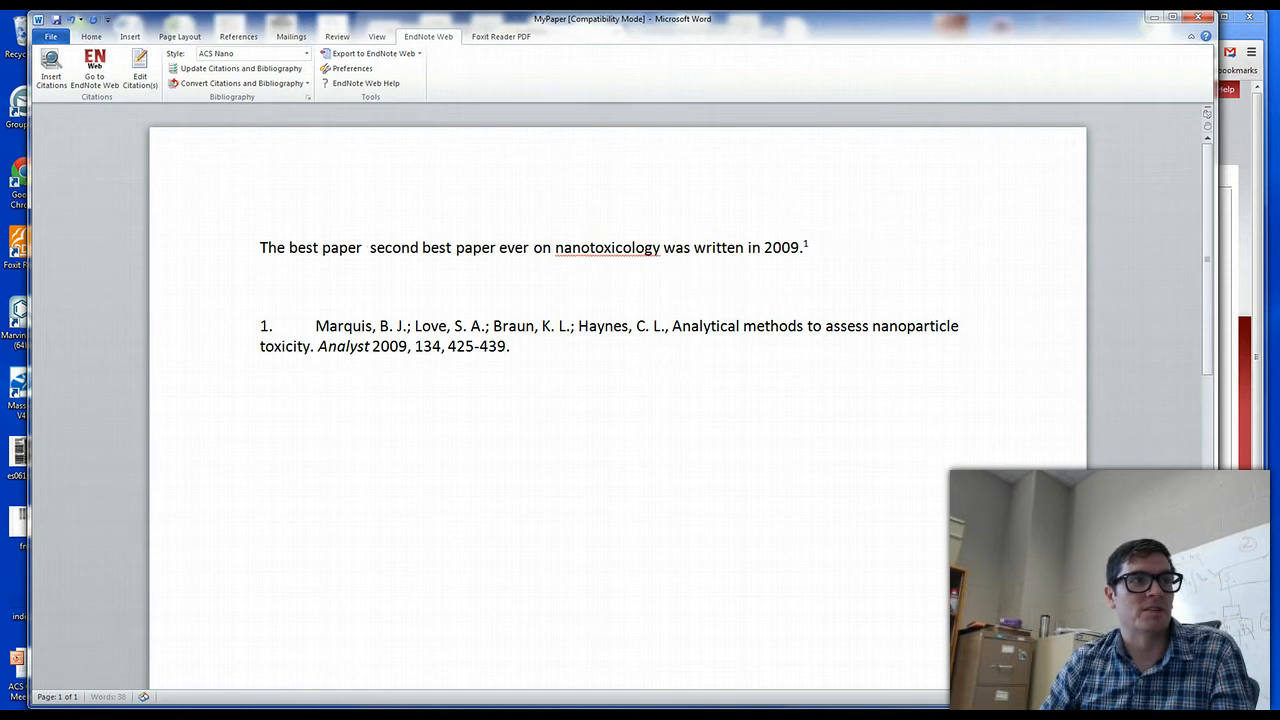
Complete the opening clause after "The best paper" with "on nanomedicine was written in 2009"
{"action": "type", "text": "on nanomedice"}
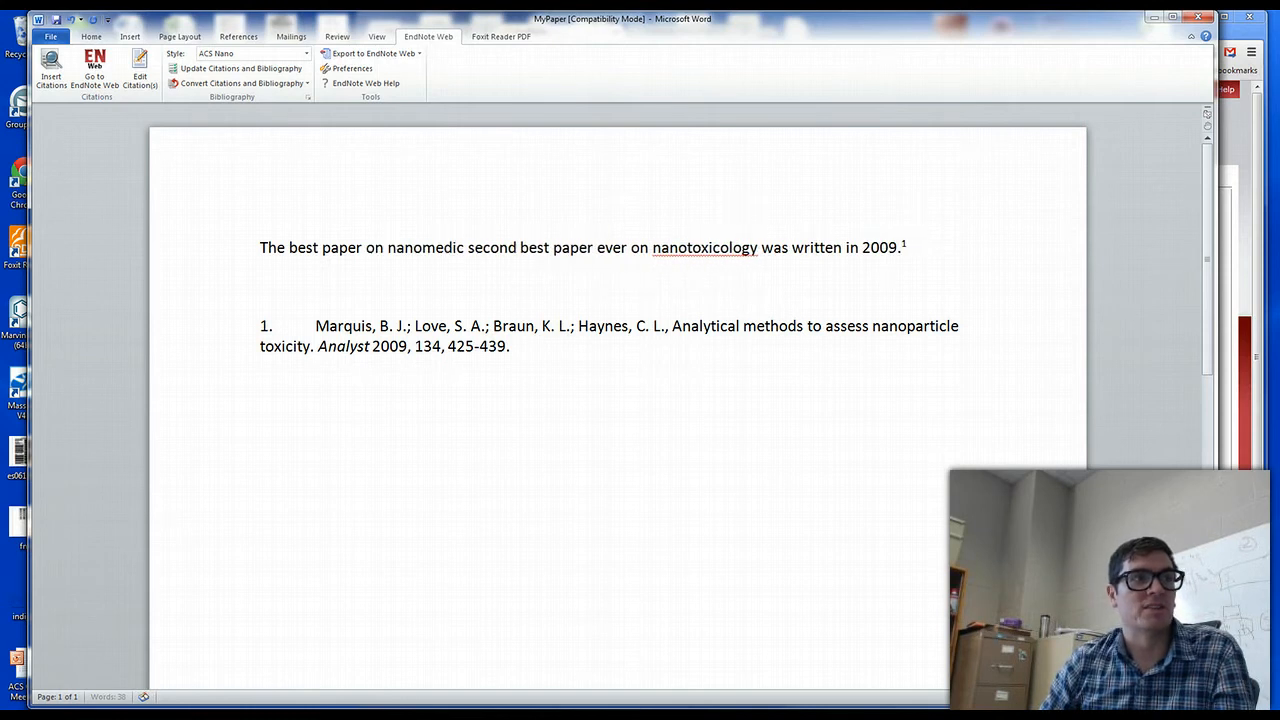
{"action": "key", "text": "BackSpace"}
{"action": "key", "text": "BackSpace"}
{"action": "type", "text": "cine w"}
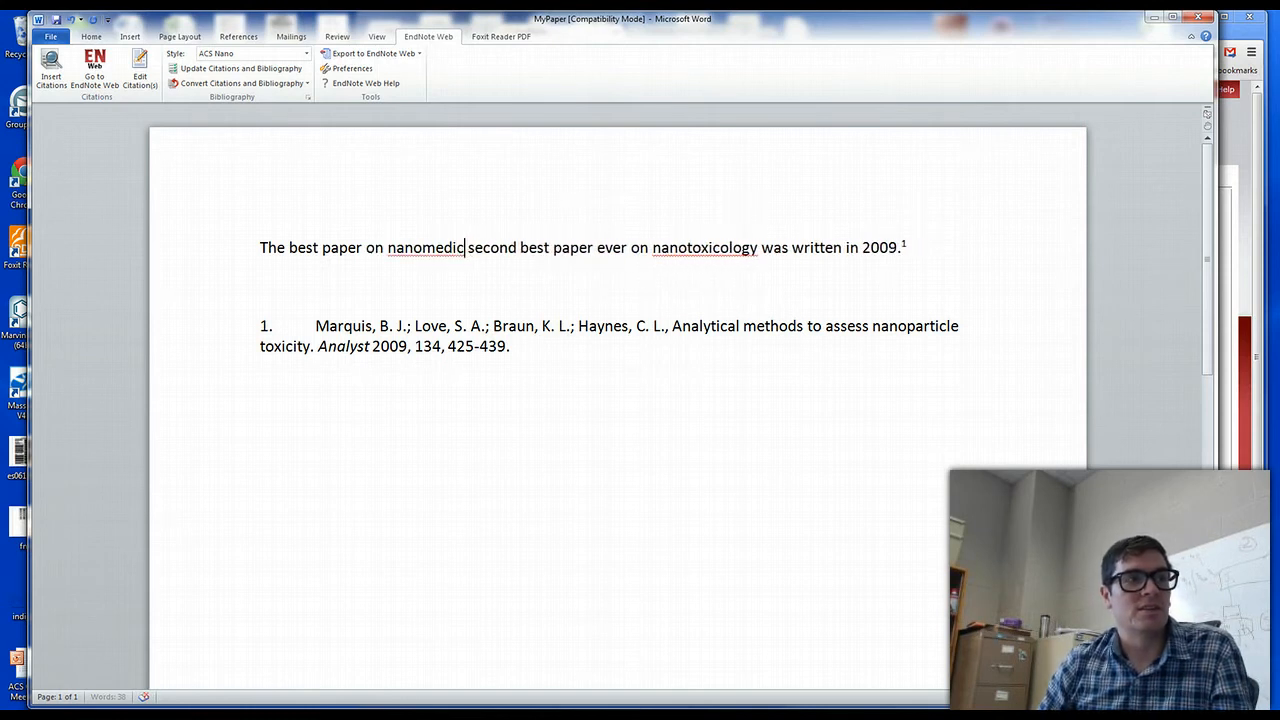
{"action": "type", "text": "as also"}
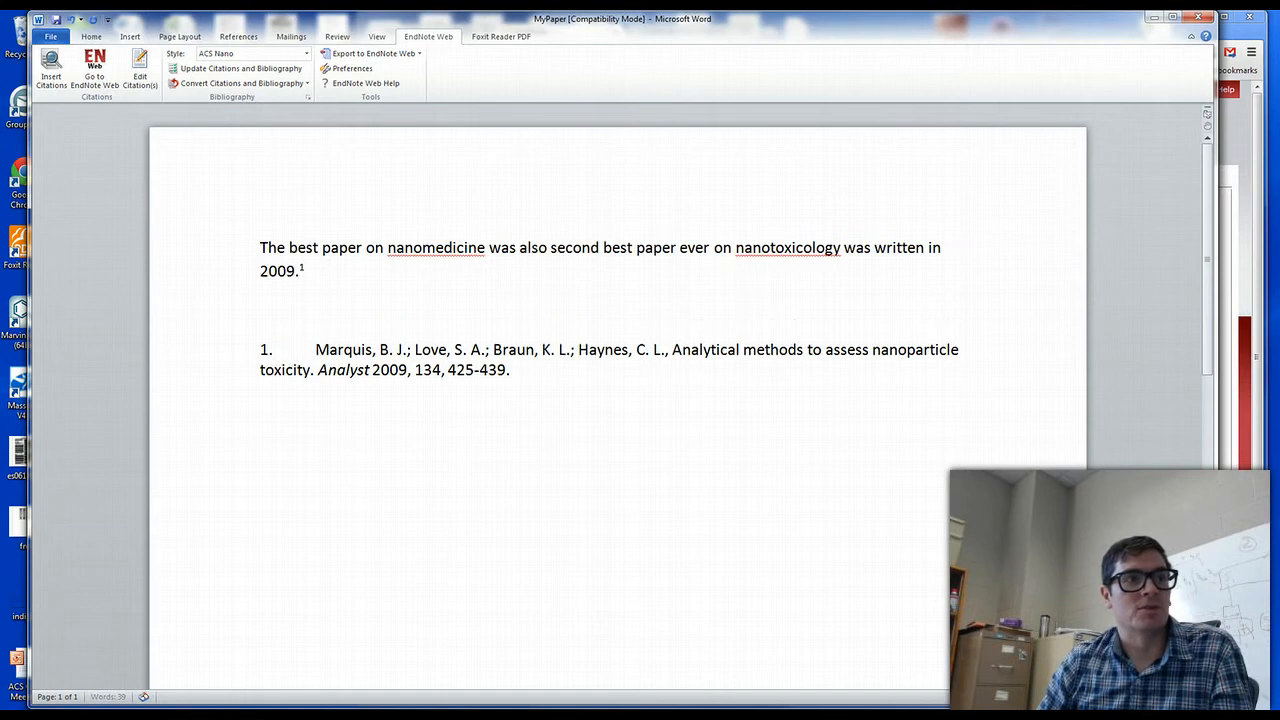
{"action": "key", "text": "BackSpace"}
{"action": "key", "text": "BackSpace"}
{"action": "key", "text": "BackSpace"}
{"action": "key", "text": "BackSpace"}
{"action": "type", "text": "written in 2009"}
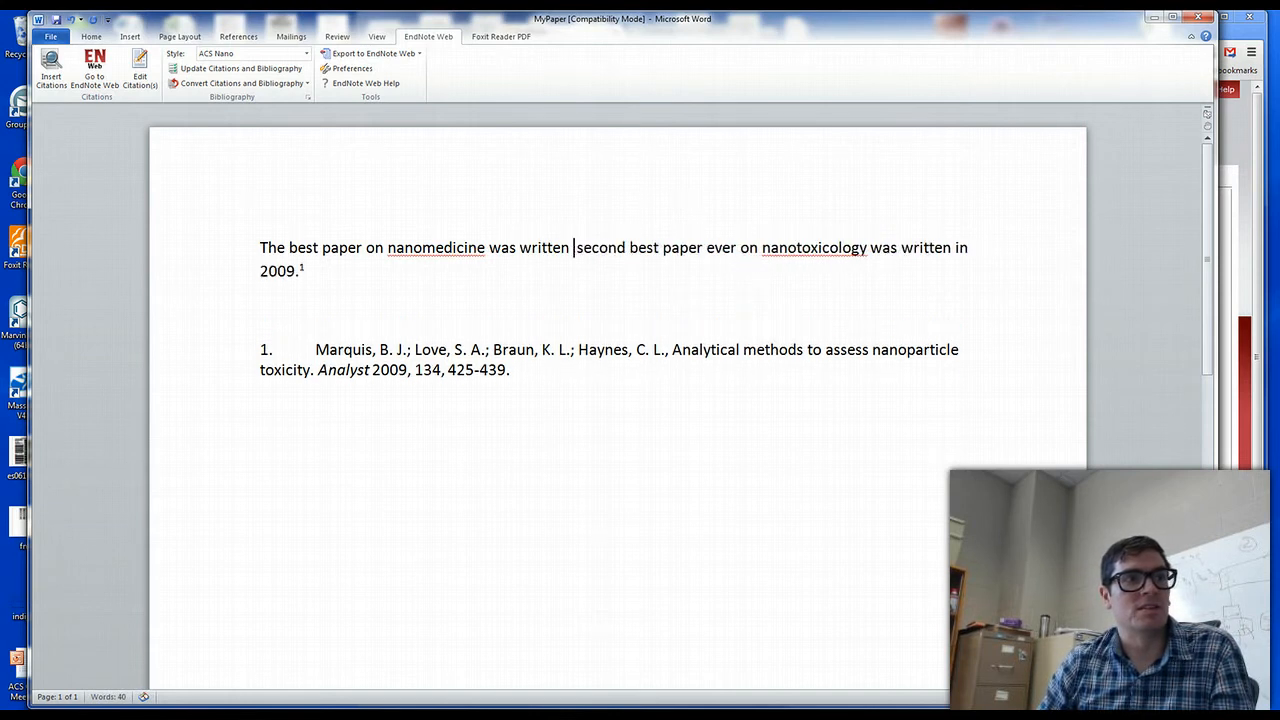
Join the two clauses with ", also the", replacing the word "second" before "best paper ever on nanotoxicology"
{"action": "key", "text": "BackSpace"}
{"action": "type", "text": ", a"}
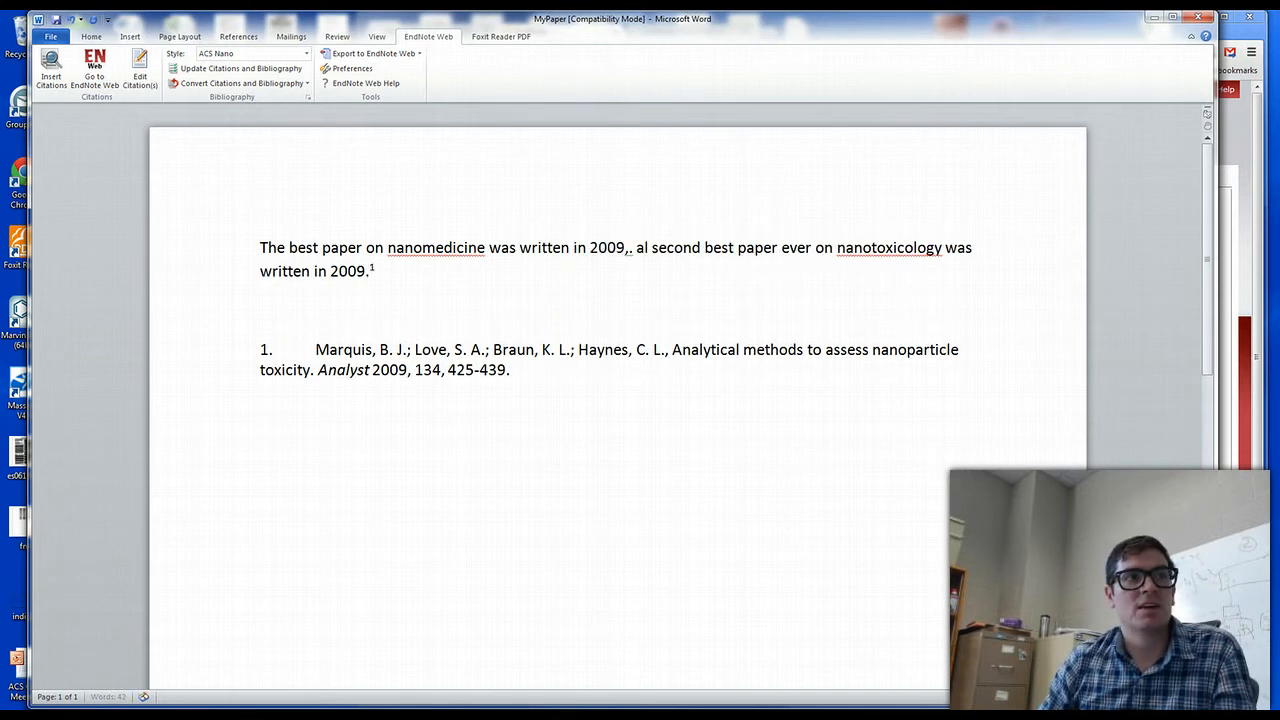
{"action": "key", "text": "BackSpace"}
{"action": "type", "text": "a"}
{"action": "key", "text": "BackSpace"}
{"action": "type", "text": "lso"}
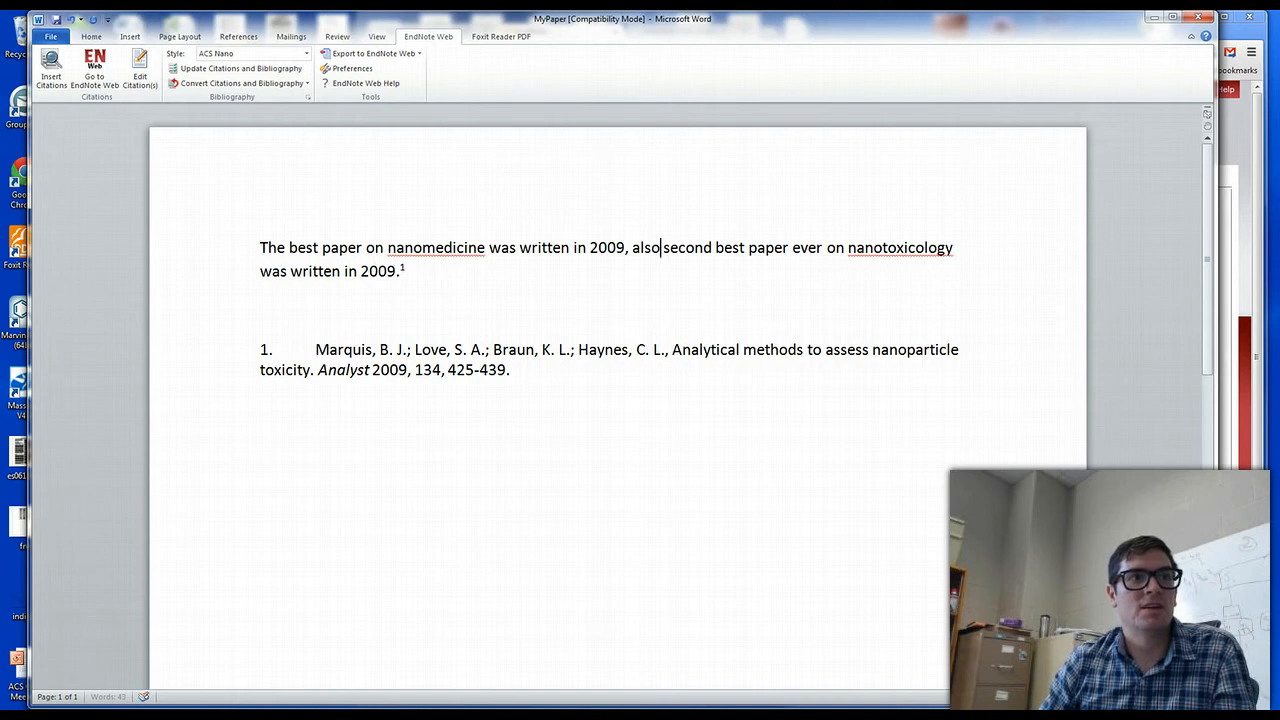
{"action": "key", "text": "BackSpace"}
{"action": "key", "text": "BackSpace"}
{"action": "key", "text": "BackSpace"}
{"action": "key", "text": "BackSpace"}
{"action": "key", "text": "BackSpace"}
{"action": "key", "text": "BackSpace"}
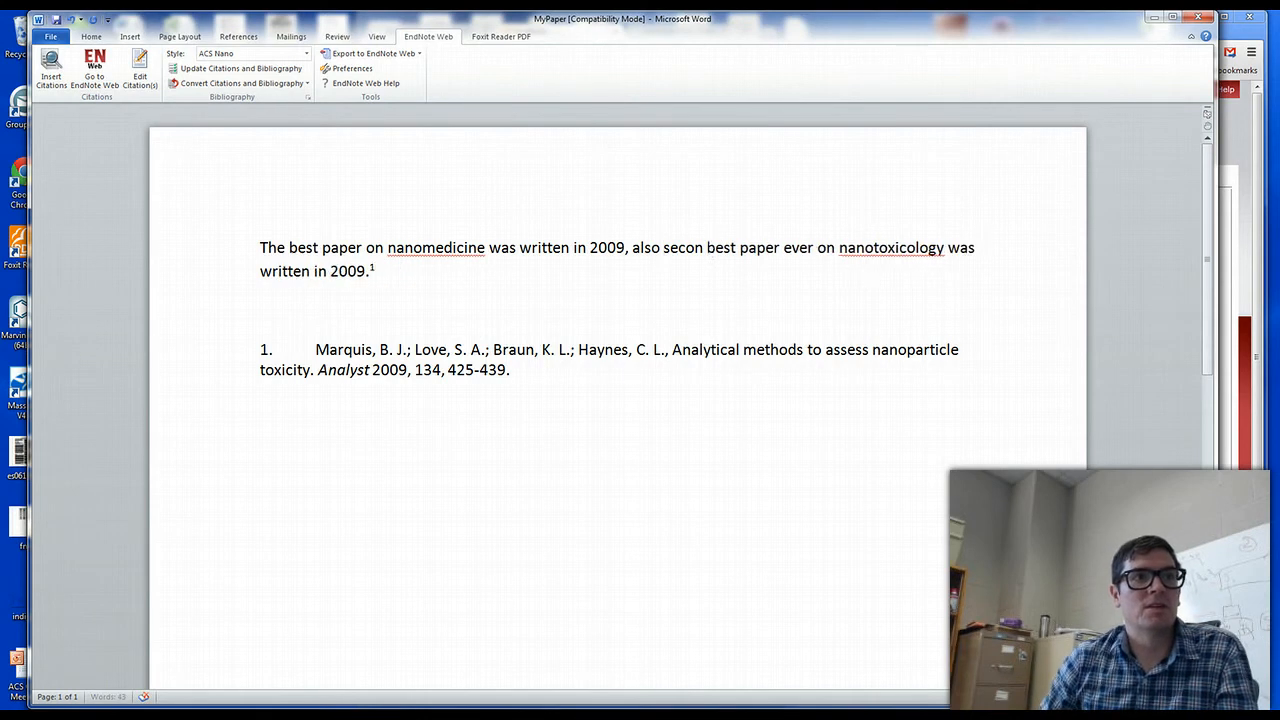
{"action": "type", "text": "the"}
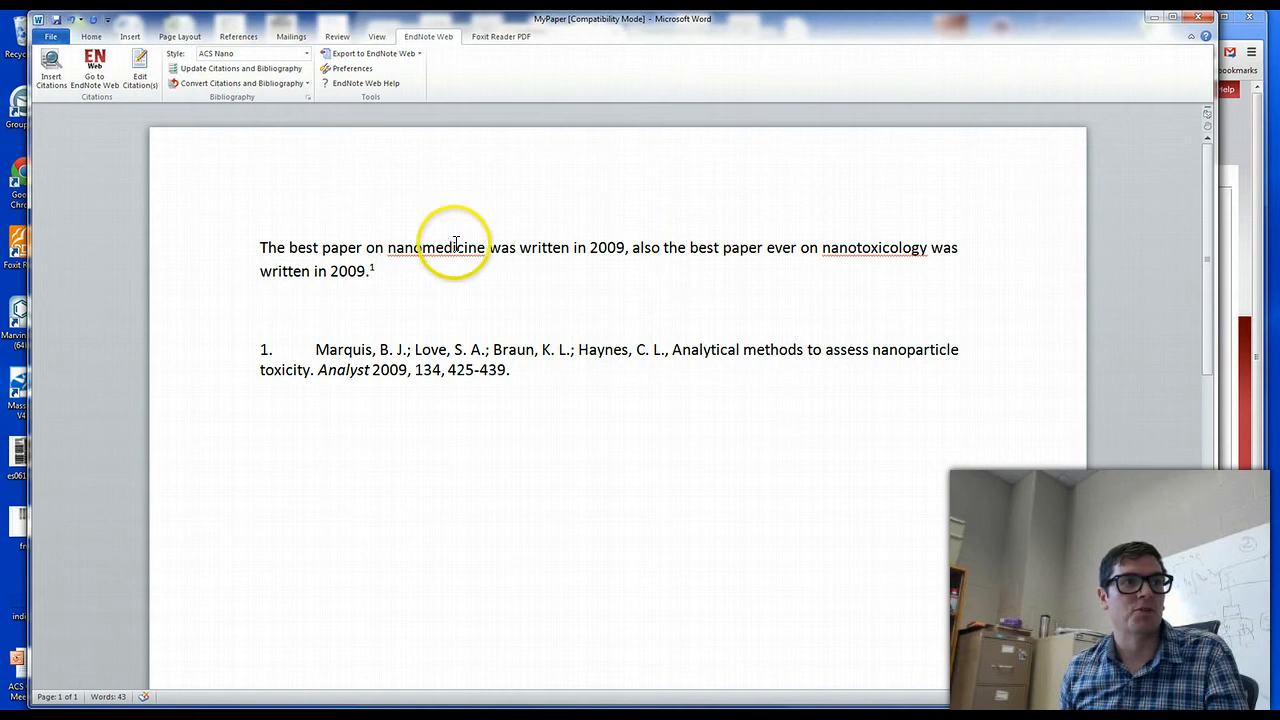
Insert a temporary citation in curly braces, with the author's surname and 2009, after the comma ending the nanomedicine clause
{"action": "left_click", "coordinate": [628, 247]}
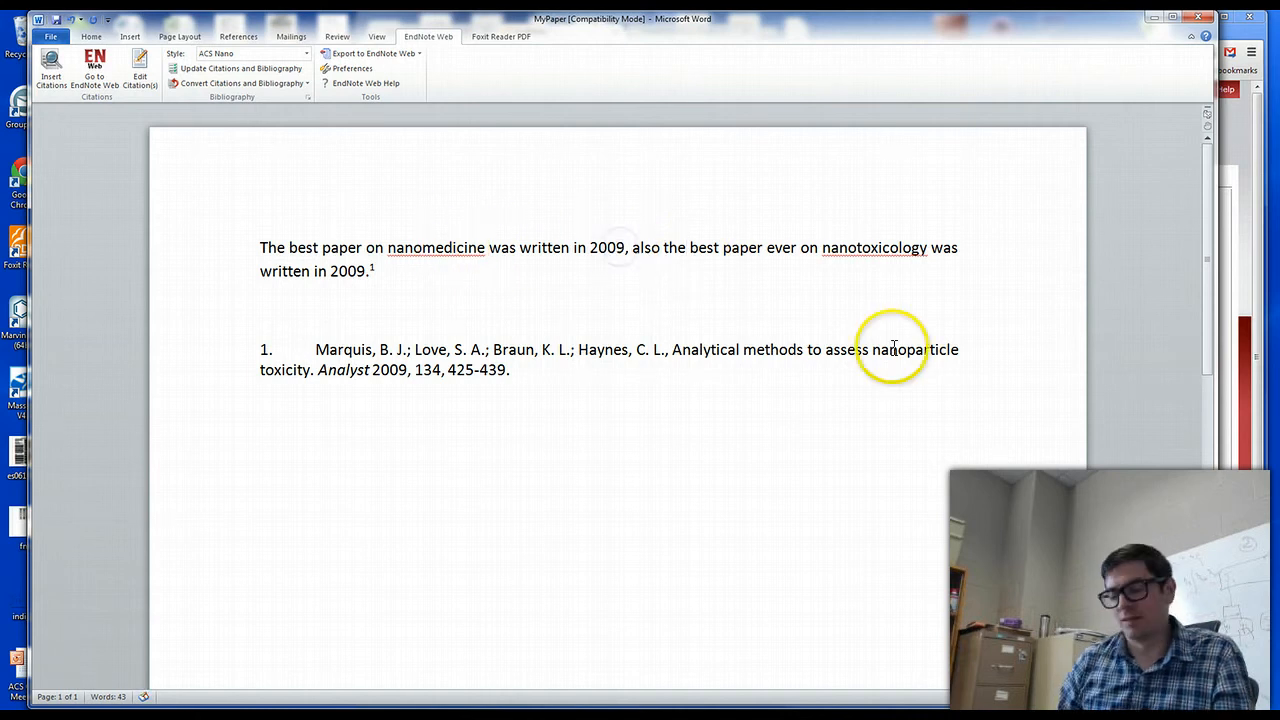
{"action": "type", "text": "{Marquis"}
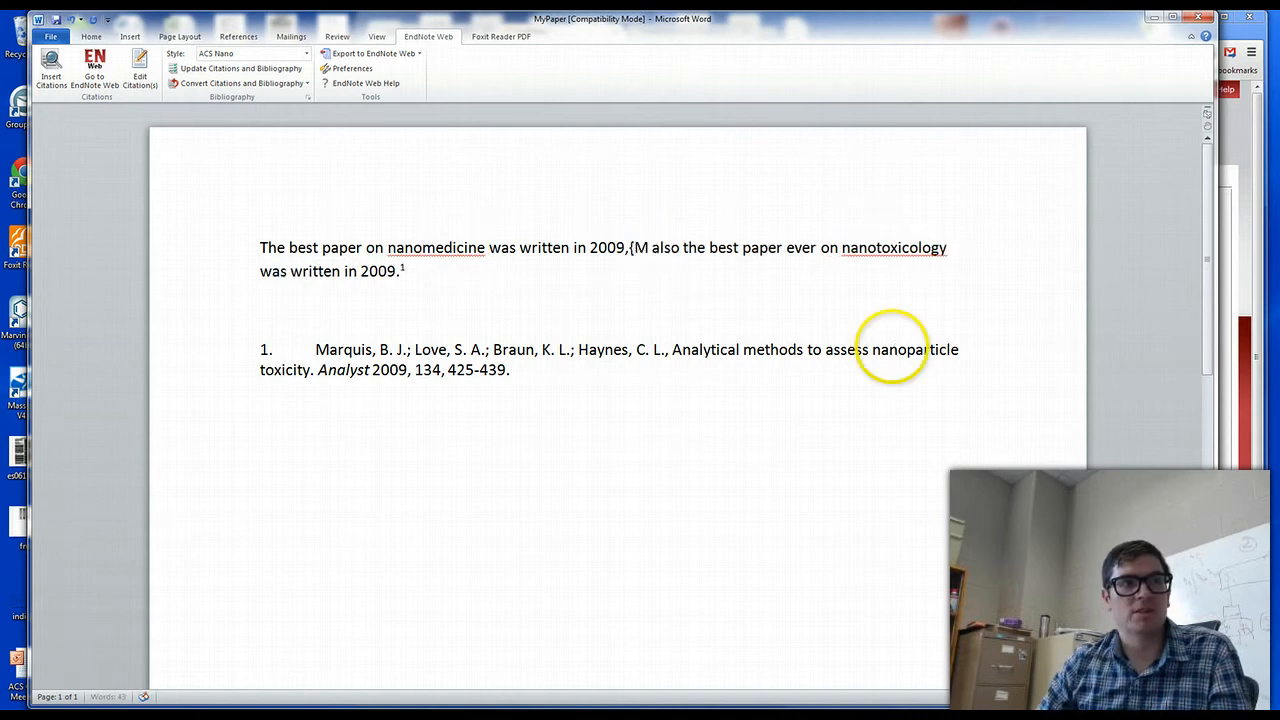
{"action": "type", "text": ", 2009"}
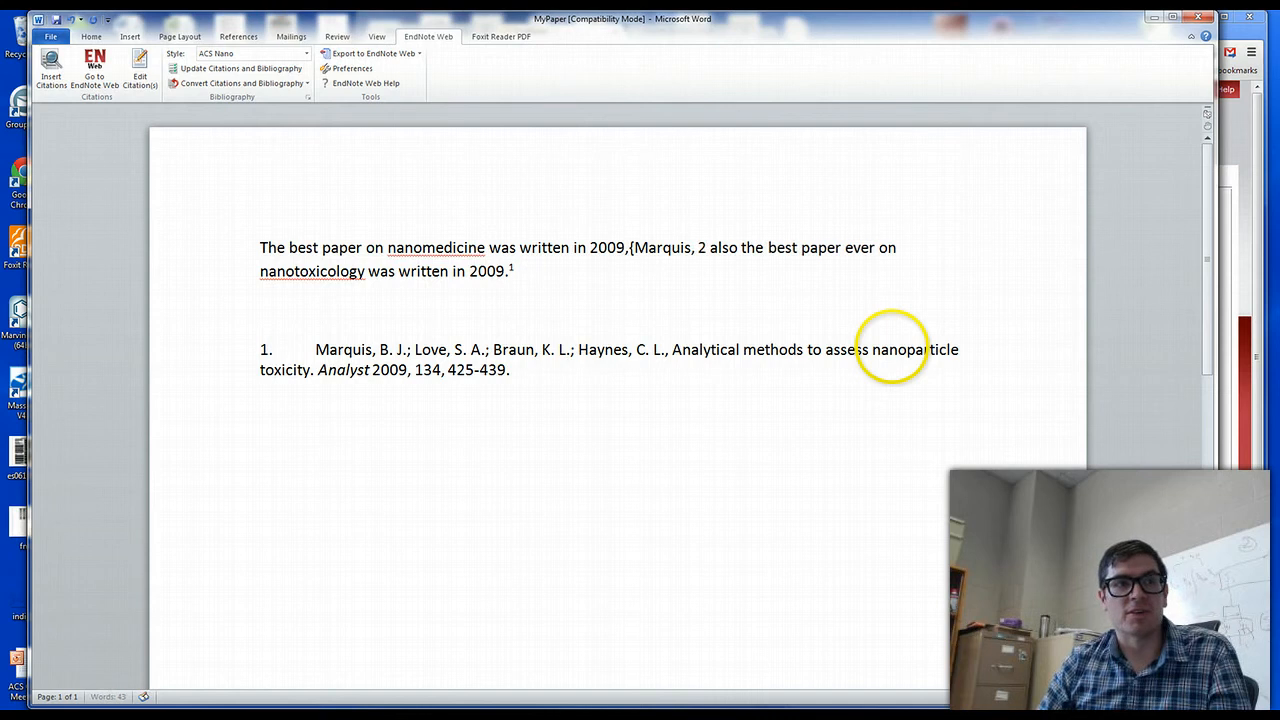
{"action": "type", "text": "}"}
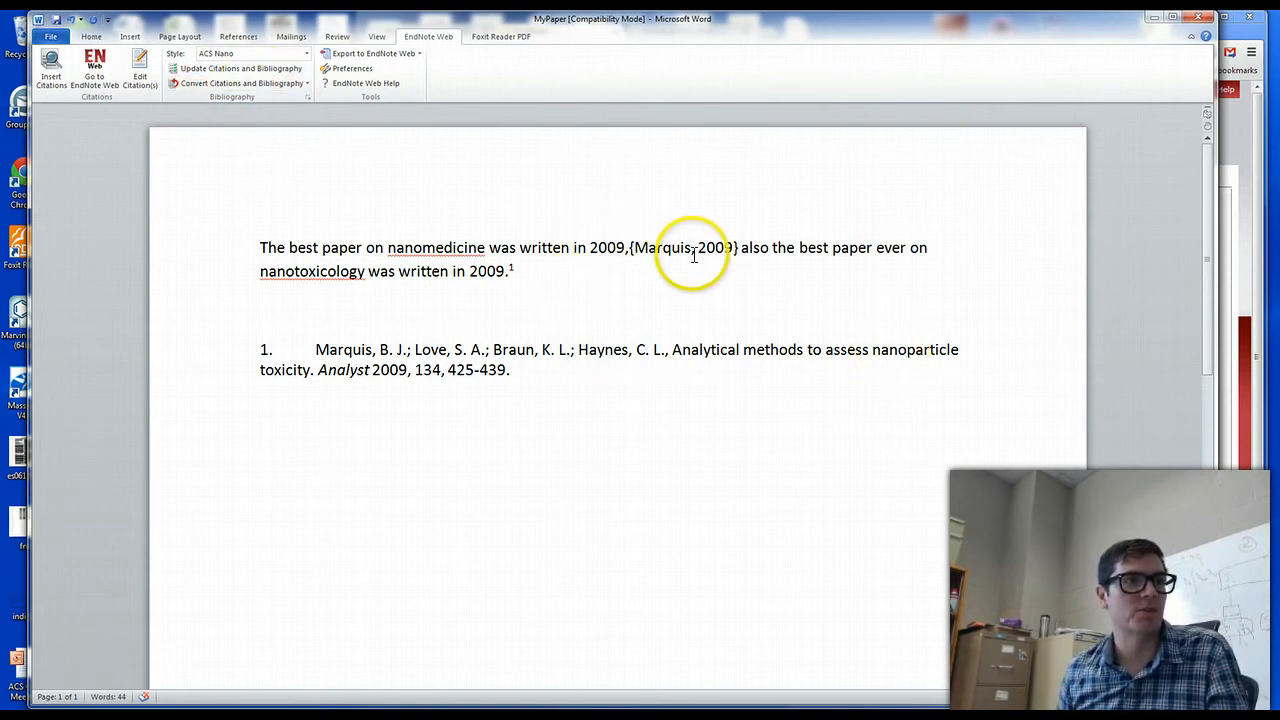
Update the citations and bibliography, matching the new temporary citation to the 2009 reference "Toxicity of therapeutic nanoparticles"
{"action": "left_click", "coordinate": [225, 70]}
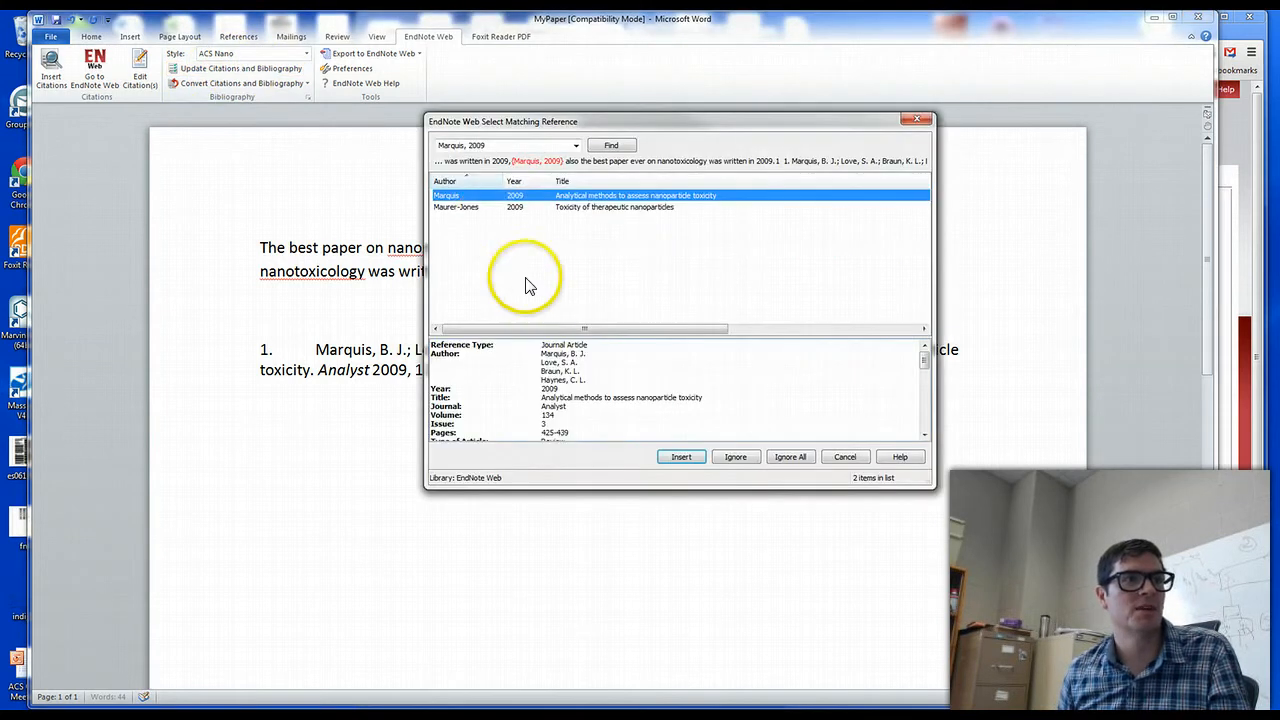
{"action": "left_click_drag", "start_coordinate": [573, 122], "coordinate": [910, 349]}
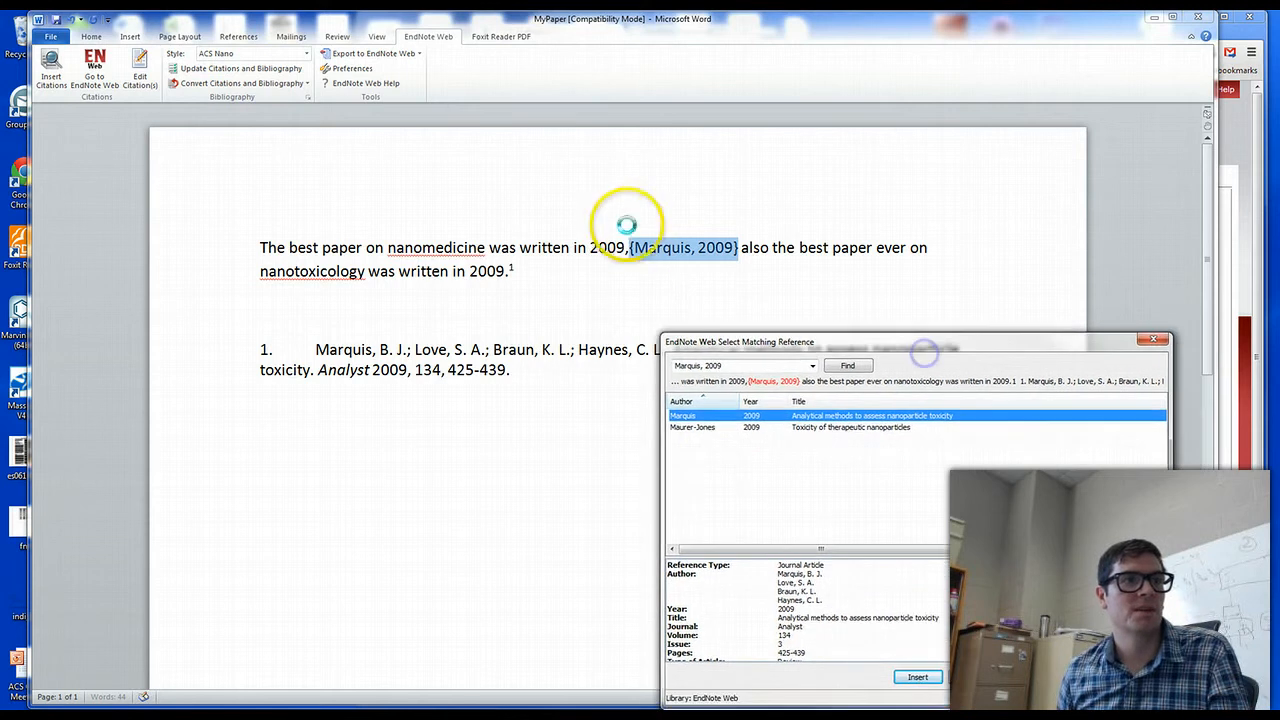
{"action": "left_click", "coordinate": [697, 428]}
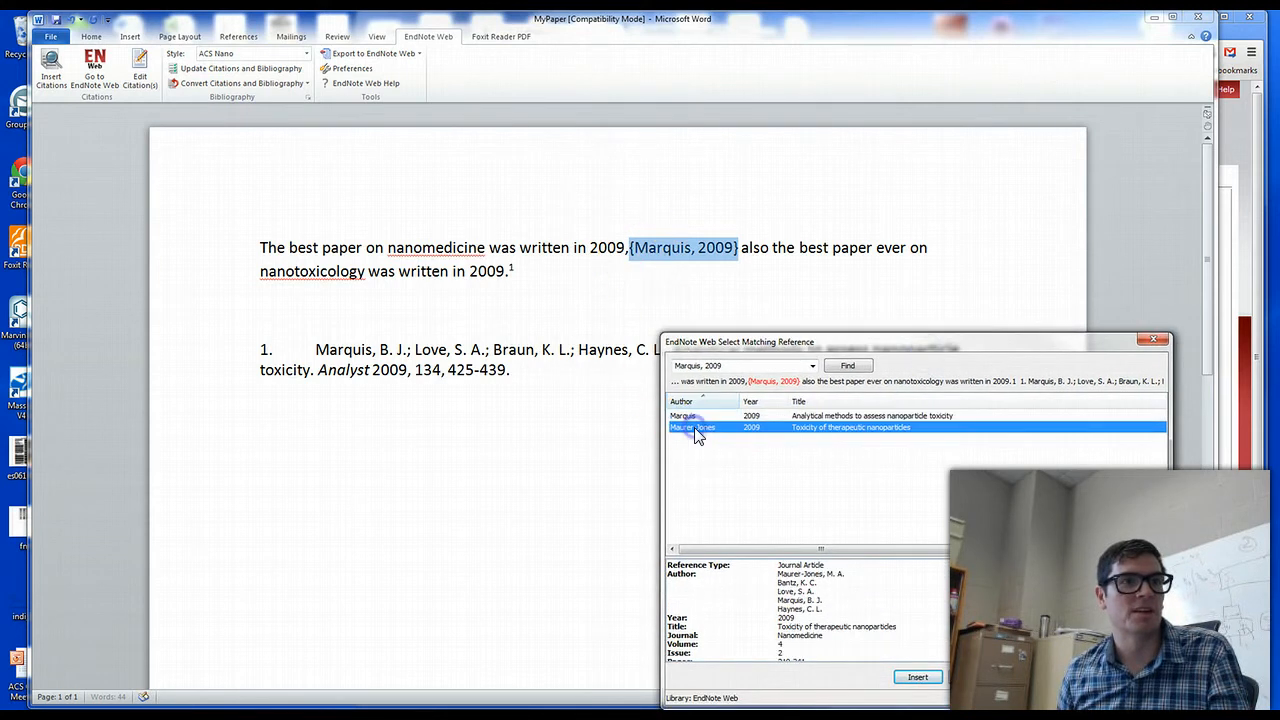
{"action": "left_click", "coordinate": [917, 677]}
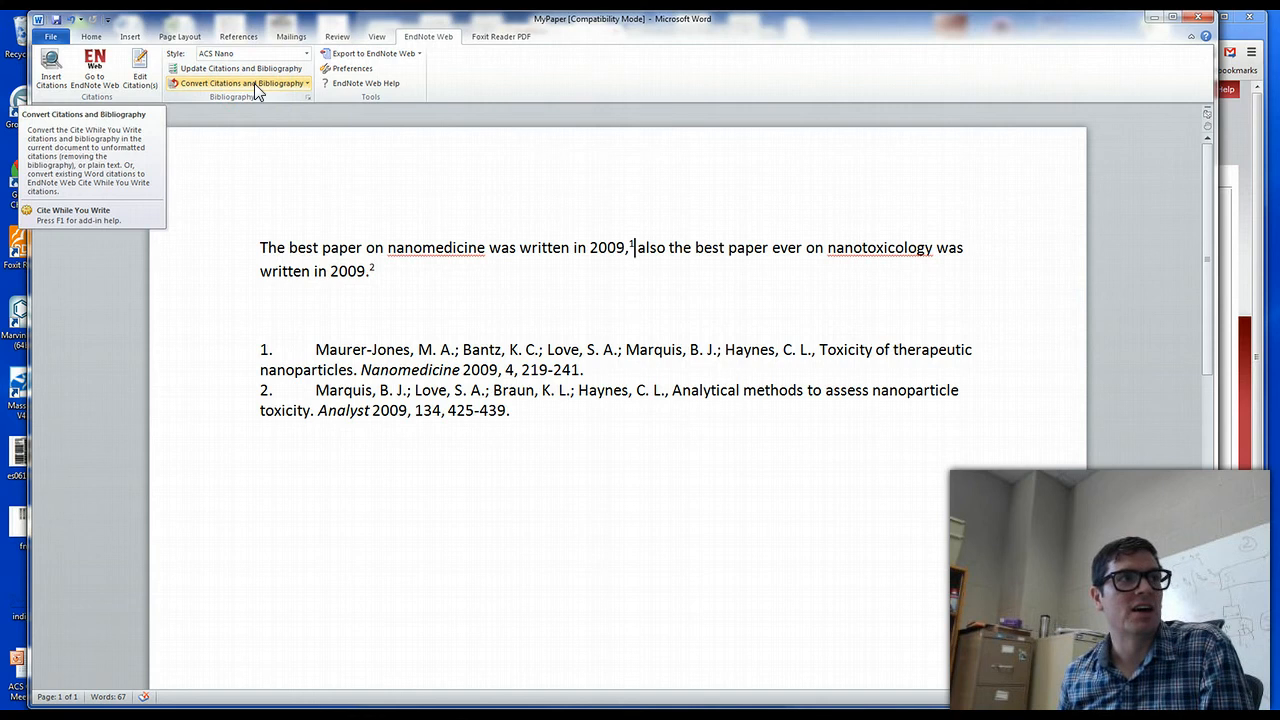
Convert the paper's references to unformatted citations, and reformat the citations and bibliography with the ACS style
{"action": "left_click", "coordinate": [306, 84]}
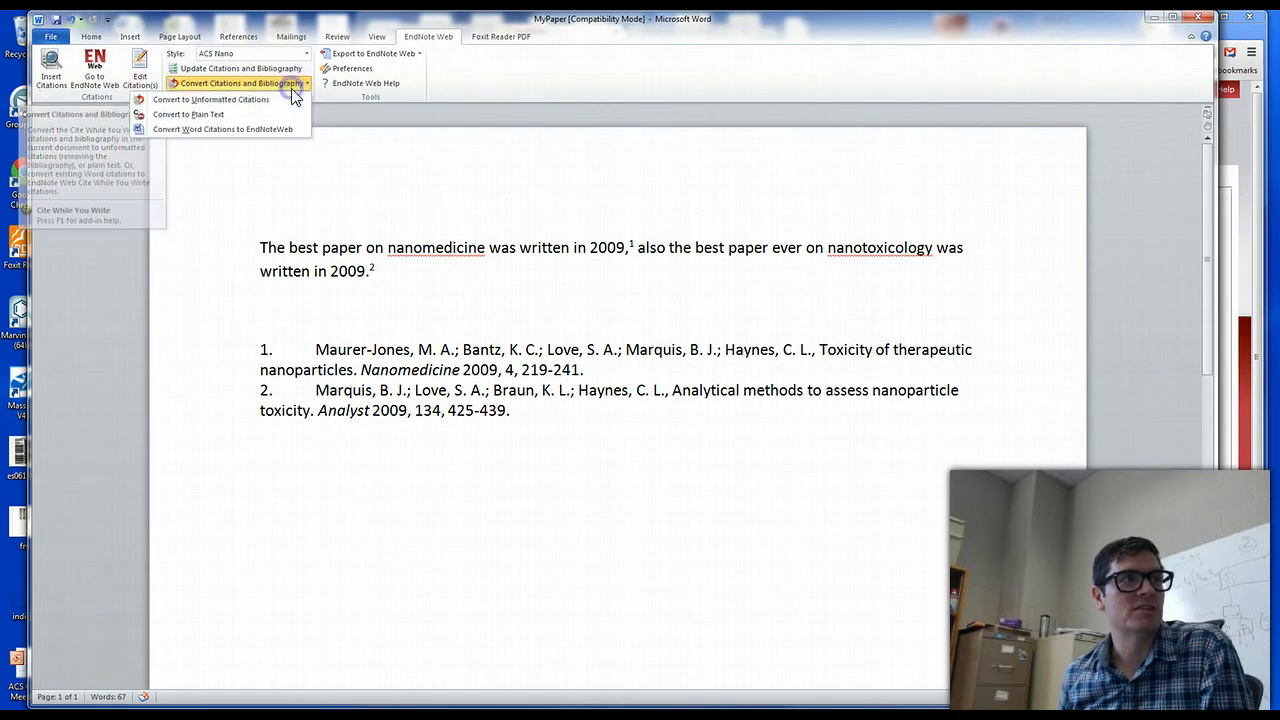
{"action": "left_click", "coordinate": [230, 99]}
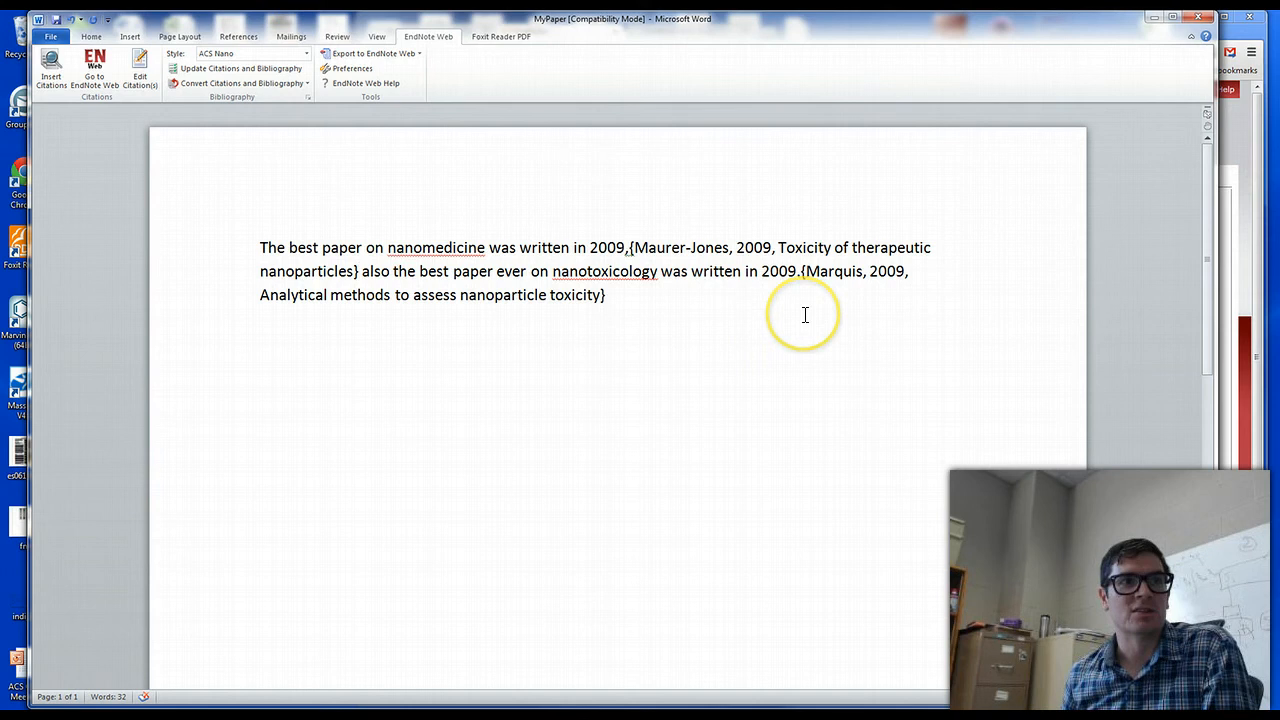
{"action": "left_click", "coordinate": [306, 53]}
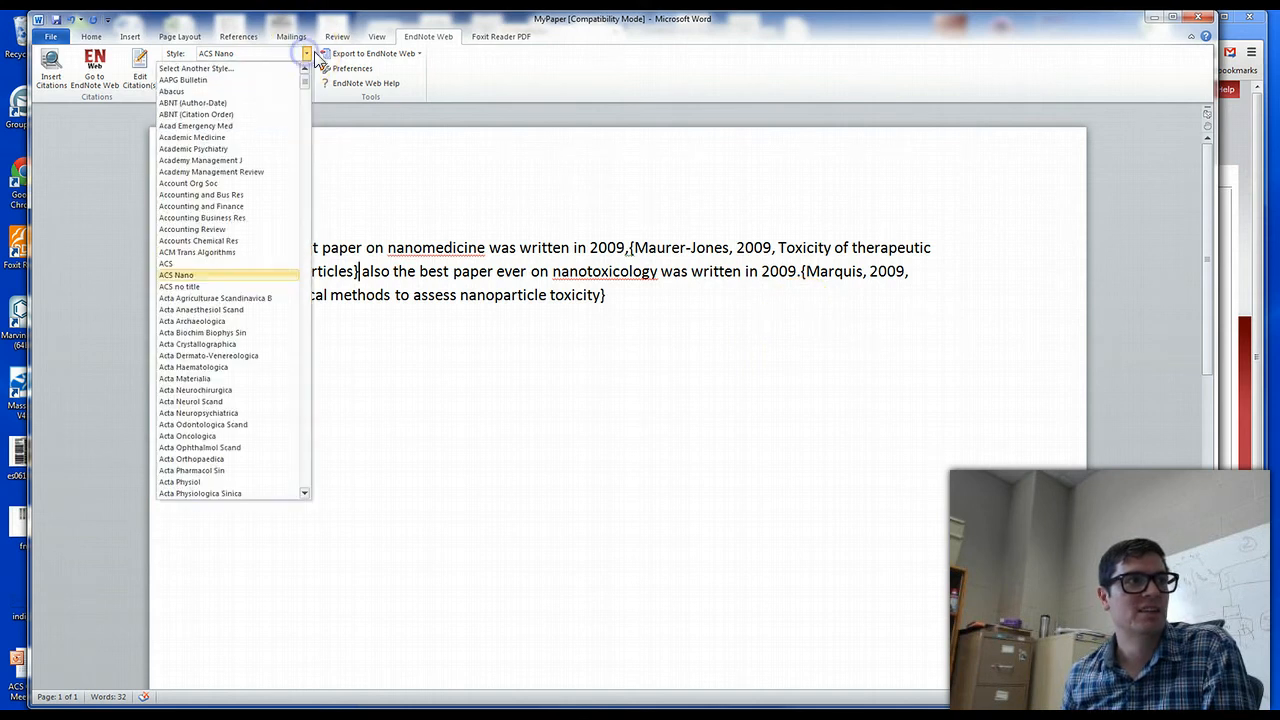
{"action": "scroll", "coordinate": [257, 350], "scroll_direction": "down", "scroll_amount": 8}
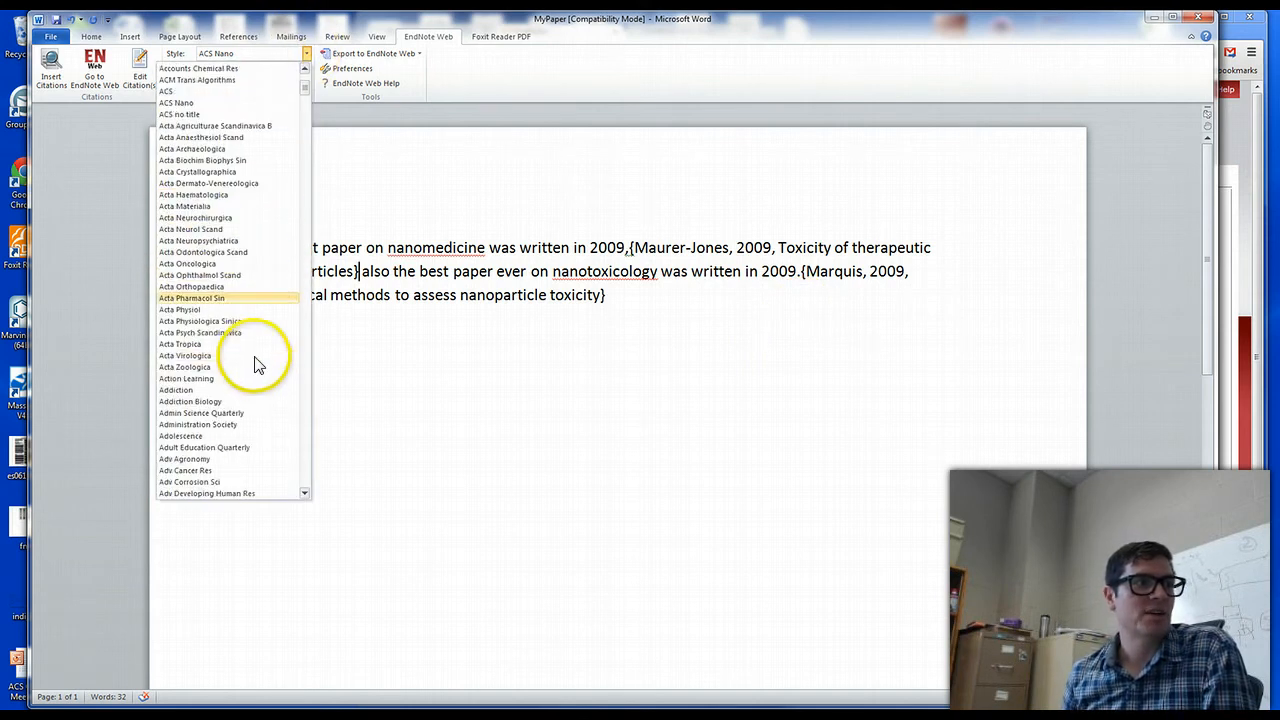
{"action": "scroll", "coordinate": [235, 340], "scroll_direction": "down", "scroll_amount": 20}
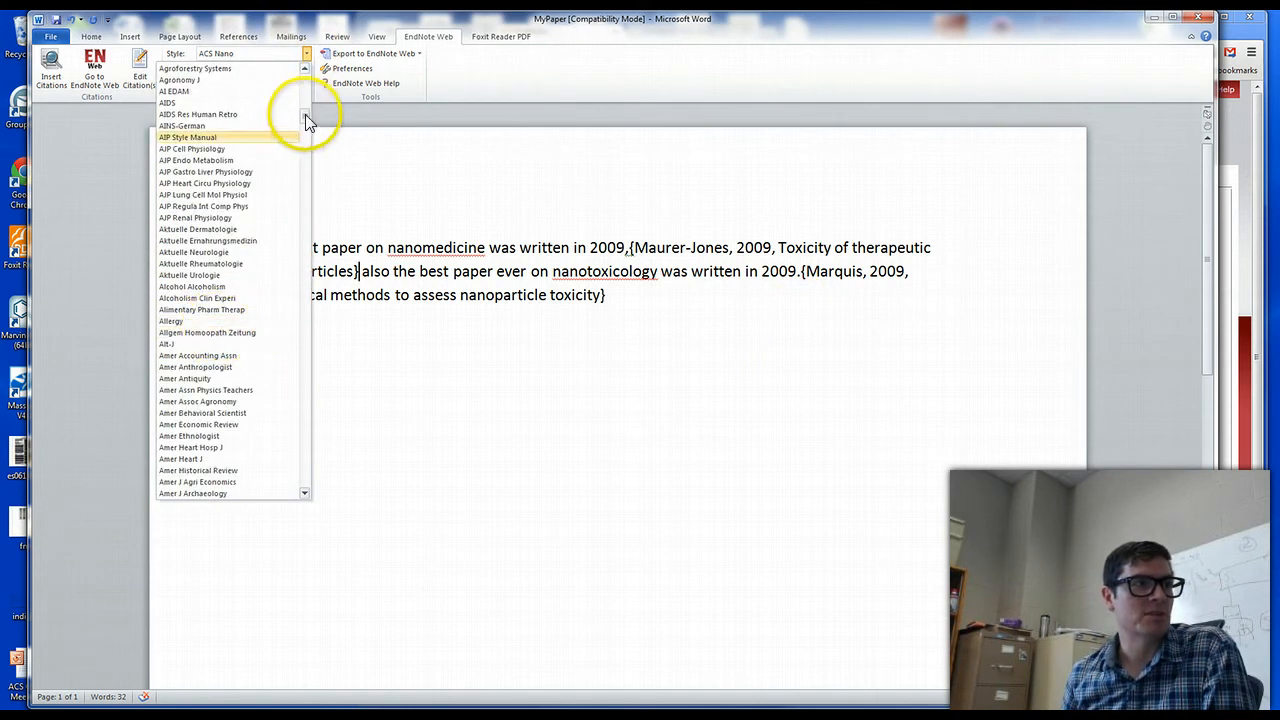
{"action": "scroll", "coordinate": [305, 160], "scroll_direction": "down", "scroll_amount": 2}
{"action": "mouse_move", "coordinate": [303, 198]}
{"action": "left_mouse_down"}
{"action": "mouse_move", "coordinate": [303, 220]}
{"action": "mouse_move", "coordinate": [300, 173]}
{"action": "mouse_move", "coordinate": [300, 495]}
{"action": "left_mouse_up"}
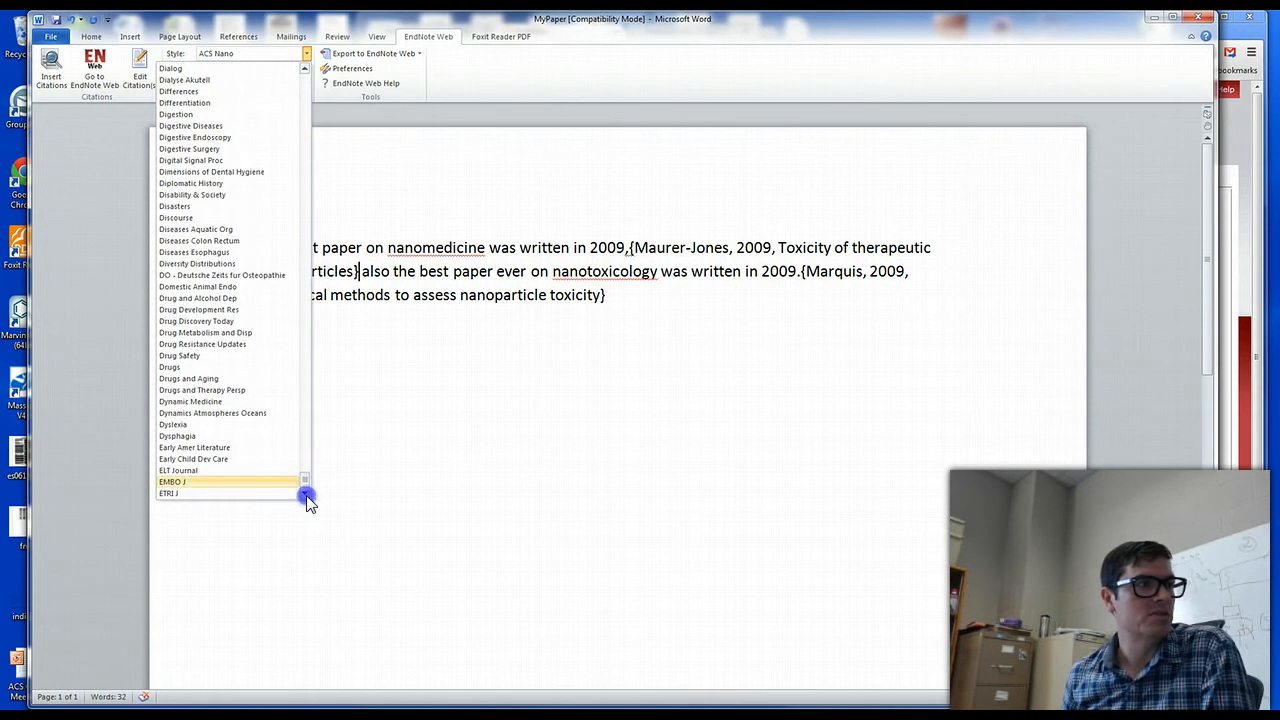
{"action": "left_click_drag", "start_coordinate": [302, 479], "coordinate": [286, 86]}
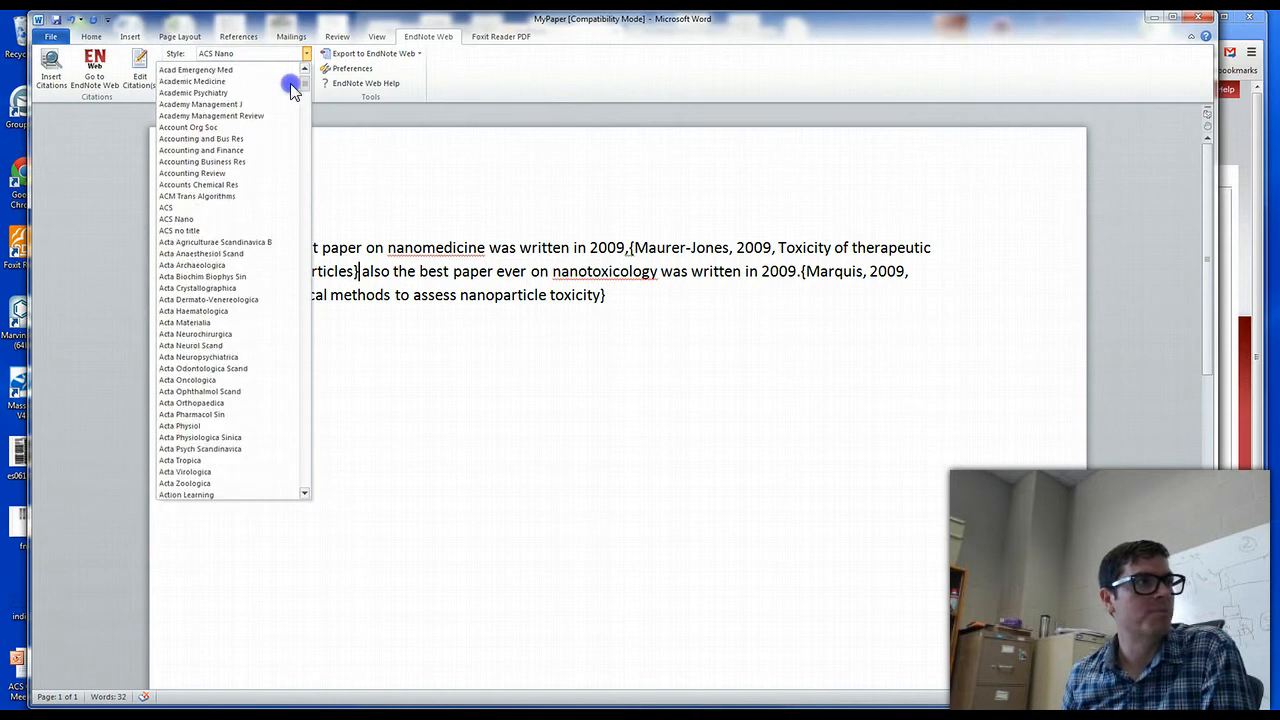
{"action": "left_click", "coordinate": [208, 207]}
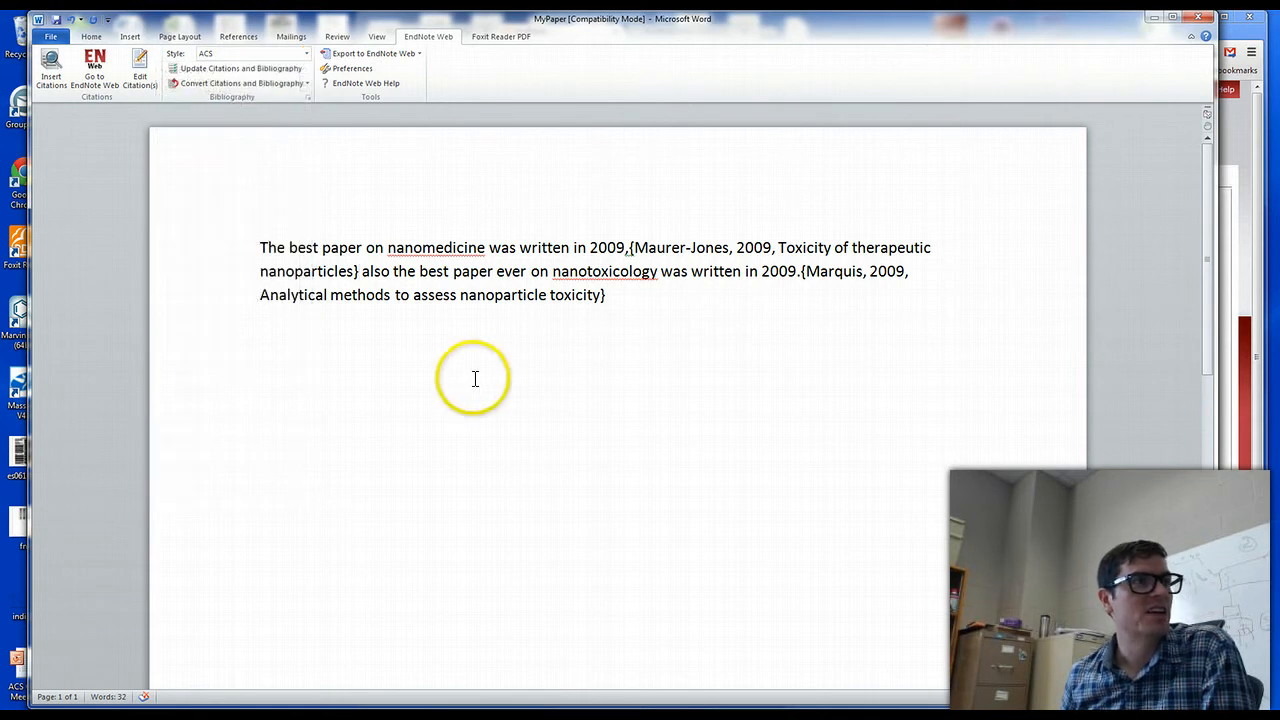
{"action": "left_click", "coordinate": [208, 68]}
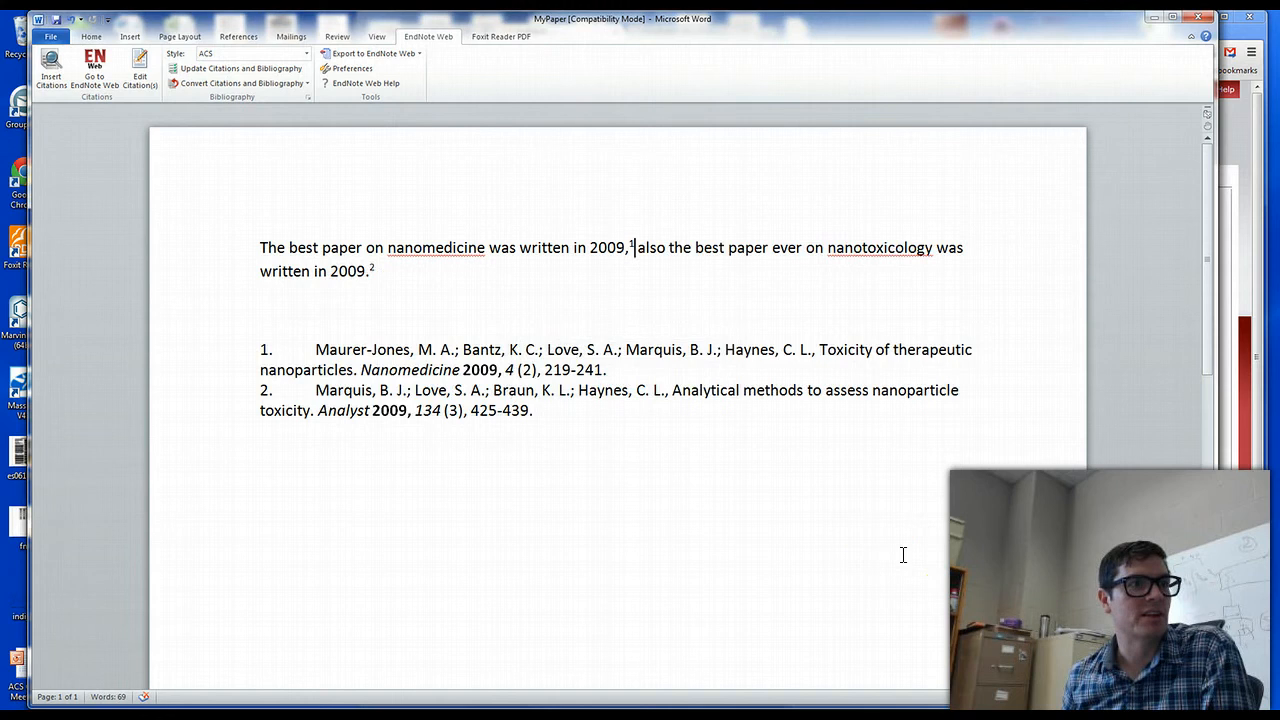